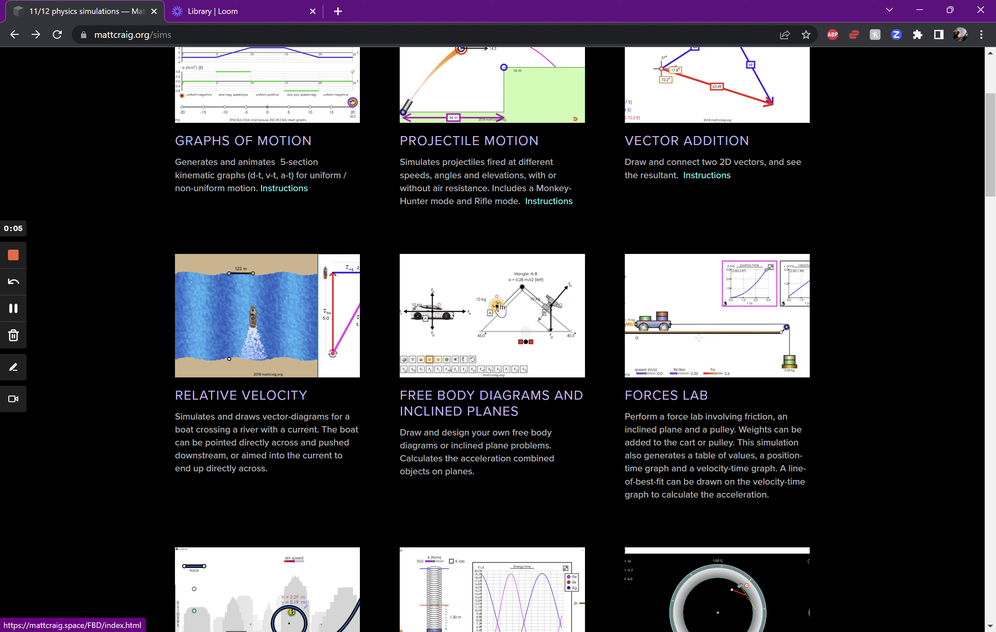
Open the Free Body Diagrams and Inclined Planes simulation and remove the number keypad from the workspace
left_click(500, 309)
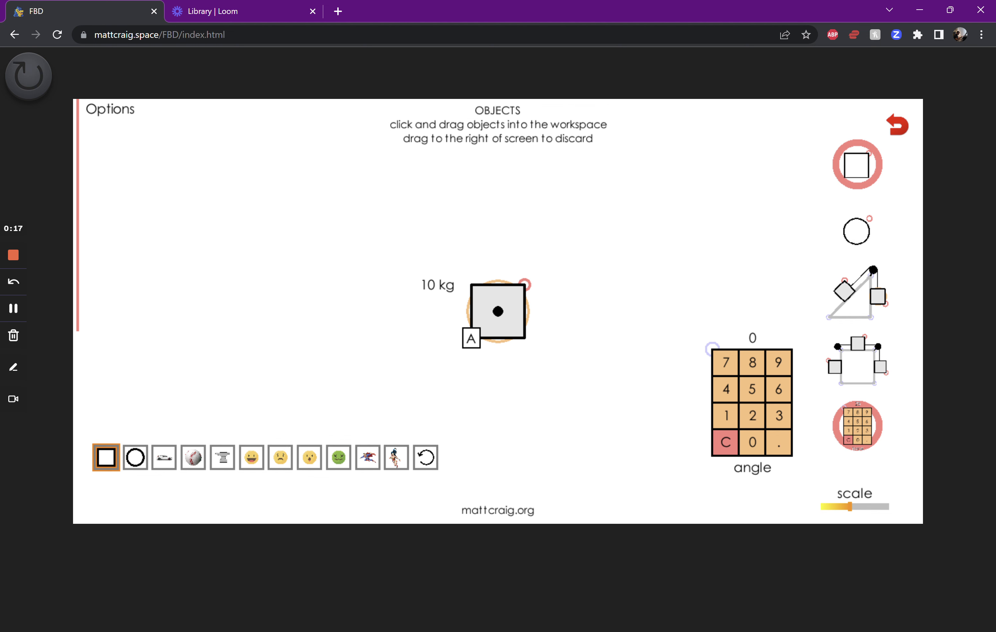
left_click_drag(716, 357, 864, 428)
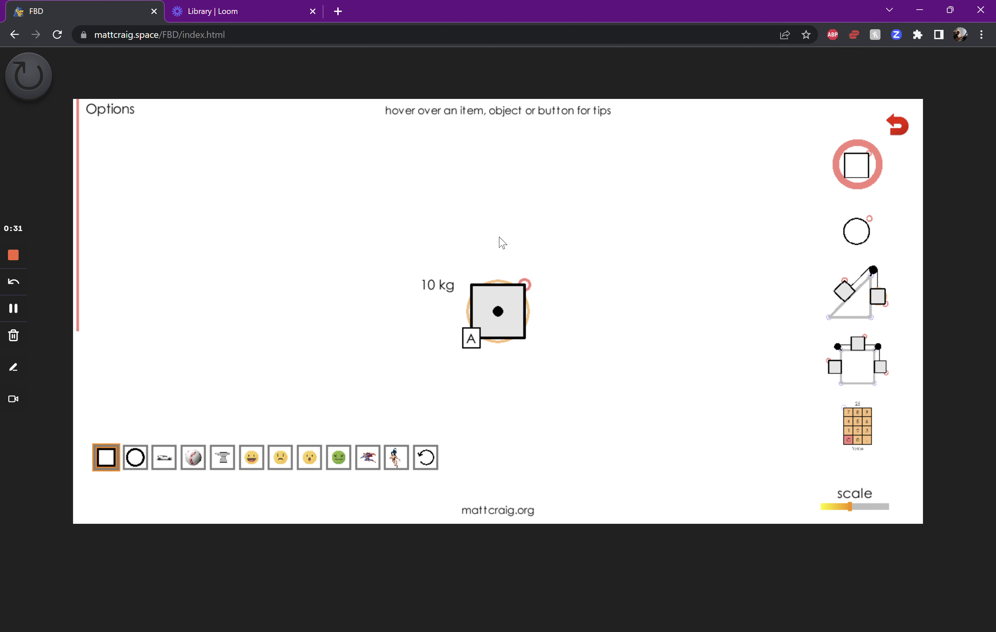
mouse_move(94, 310)
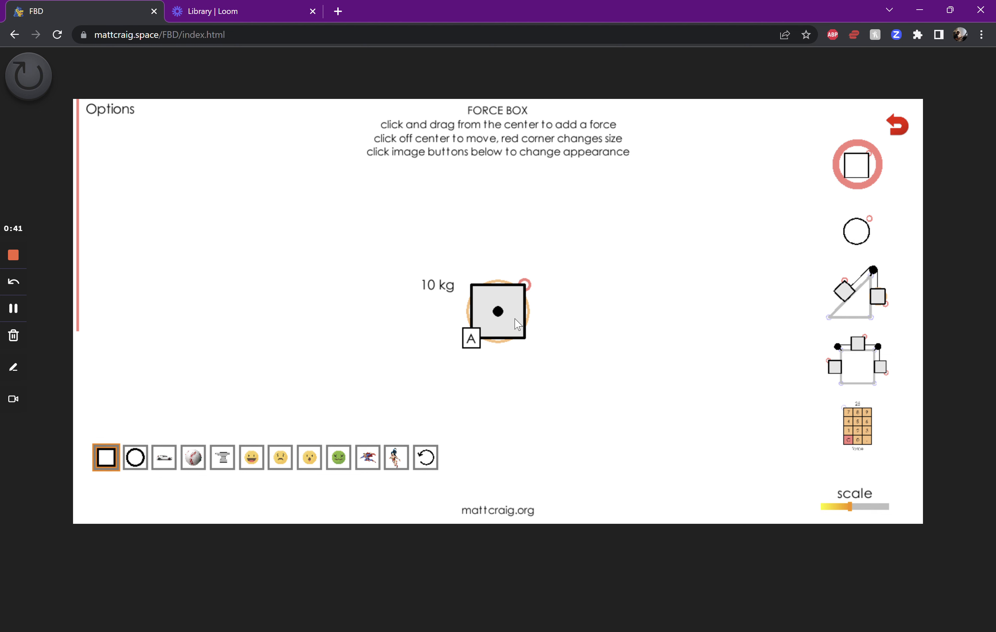
Move and shrink force box A slightly, and draw an upward force vector from its centre
mouse_move(518, 324)
left_mouse_down()
mouse_move(528, 329)
mouse_move(463, 334)
mouse_move(491, 318)
mouse_move(507, 324)
left_mouse_up()
mouse_move(531, 289)
left_mouse_down()
mouse_move(523, 289)
mouse_move(581, 246)
mouse_move(526, 305)
mouse_move(526, 296)
left_mouse_up()
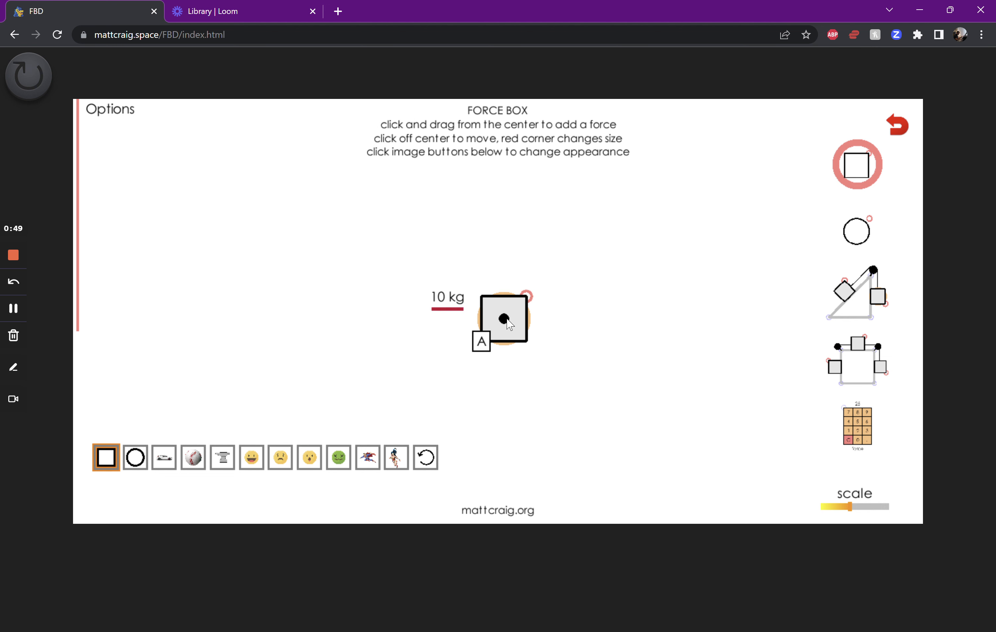
left_click_drag(504, 320, 507, 247)
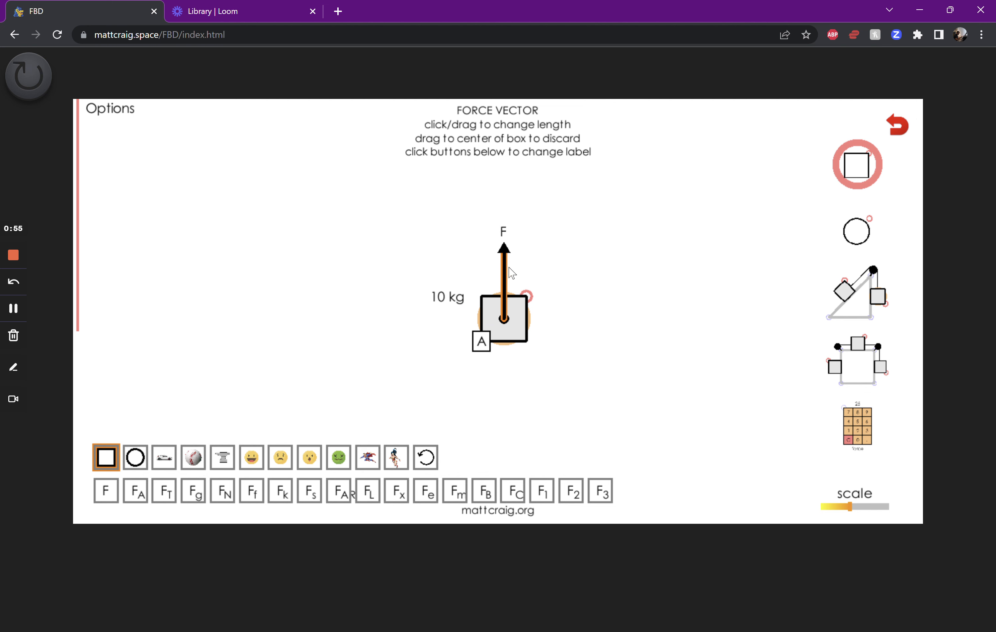
Move box A around the workspace together with its attached upward force
left_click(516, 329)
left_click(518, 286)
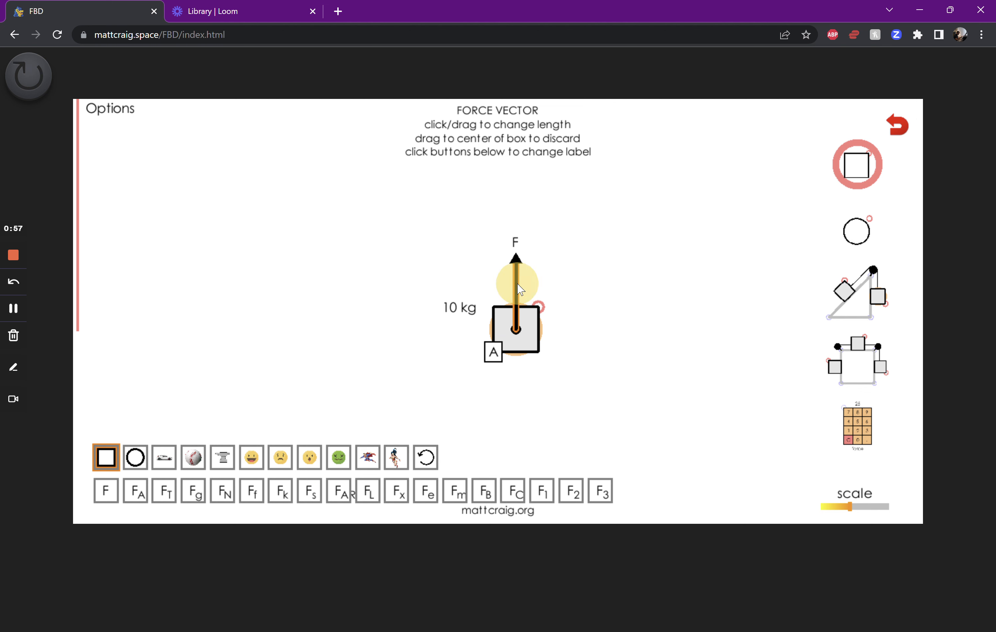
left_click_drag(526, 323, 496, 296)
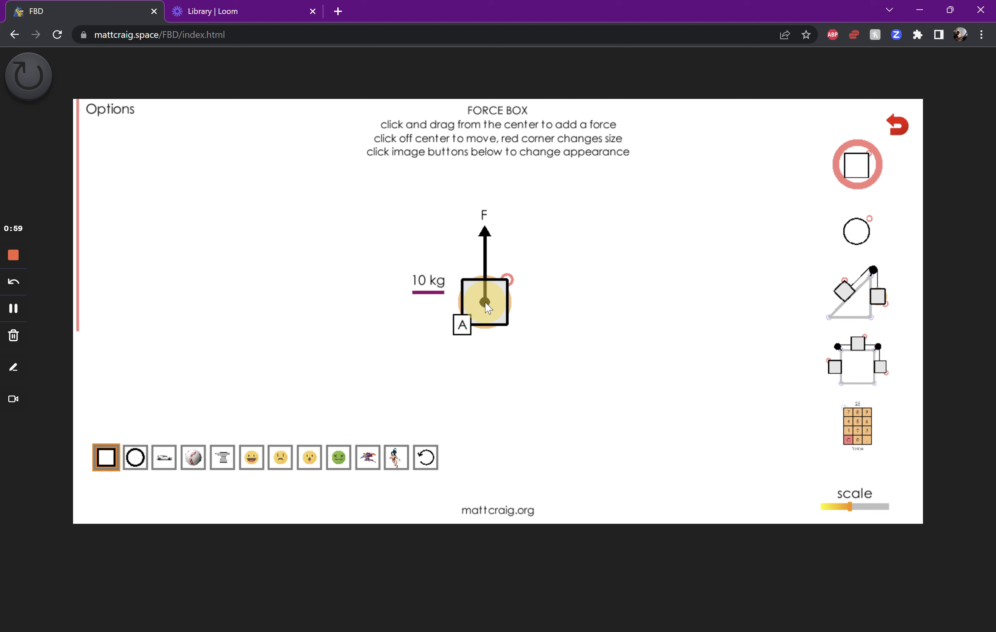
Shorten the upward force vector slightly and label it FN
left_click(486, 261)
left_click_drag(487, 234, 486, 238)
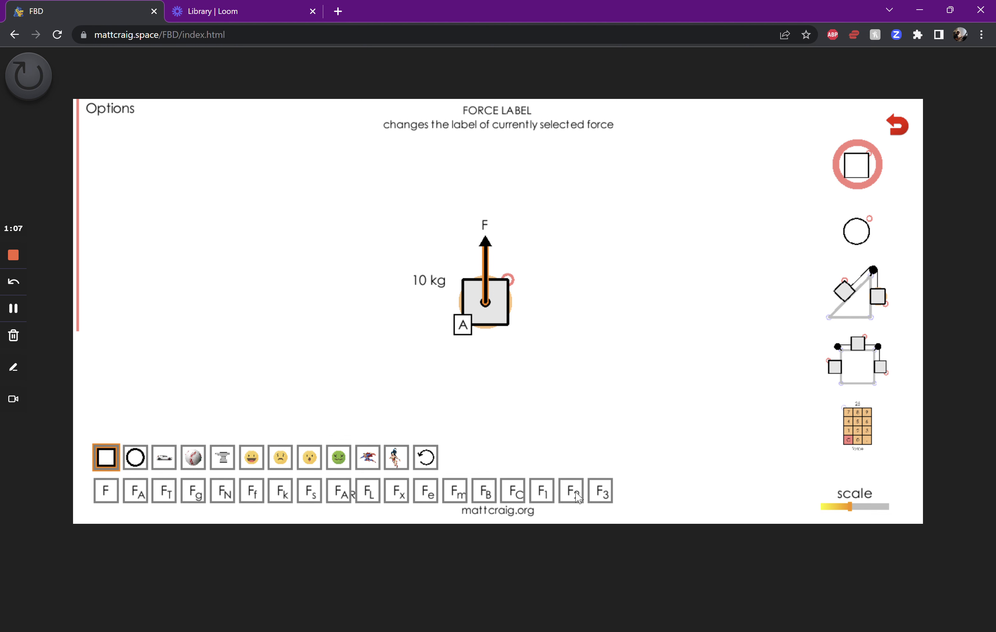
left_click(541, 498)
left_click(224, 492)
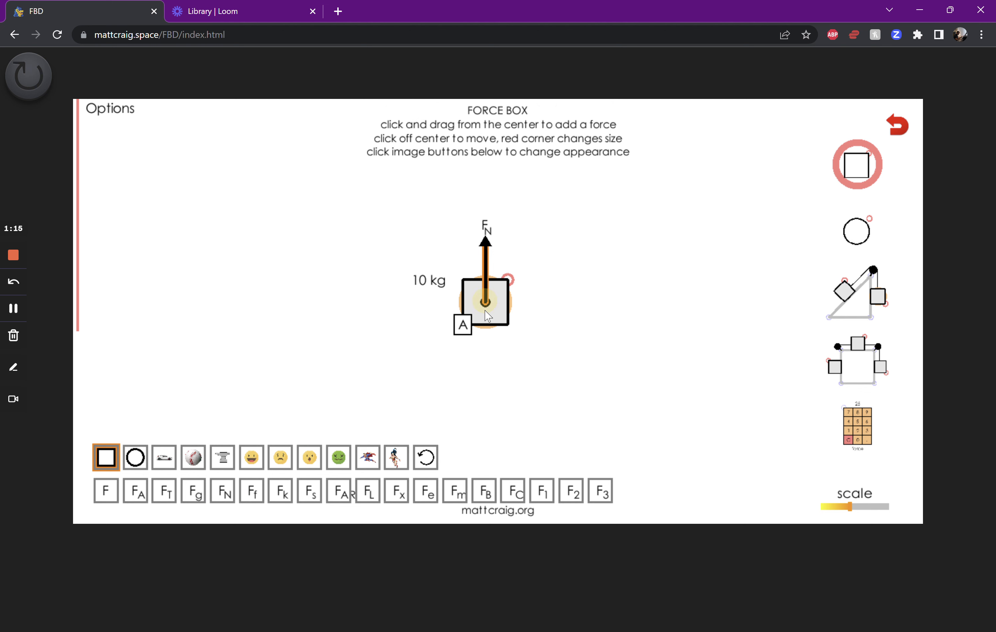
Add three more forces to box A: a downward Fg, a rightward FA and a leftward Fk
left_click_drag(485, 303, 486, 364)
left_click(195, 498)
left_click_drag(486, 302, 564, 303)
left_click(137, 491)
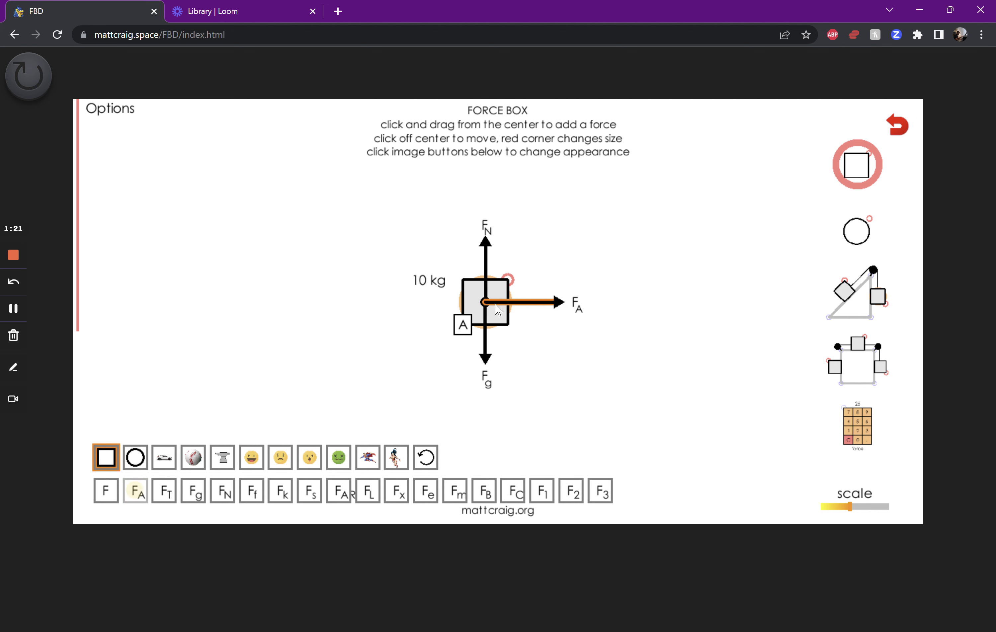
left_click_drag(487, 303, 441, 302)
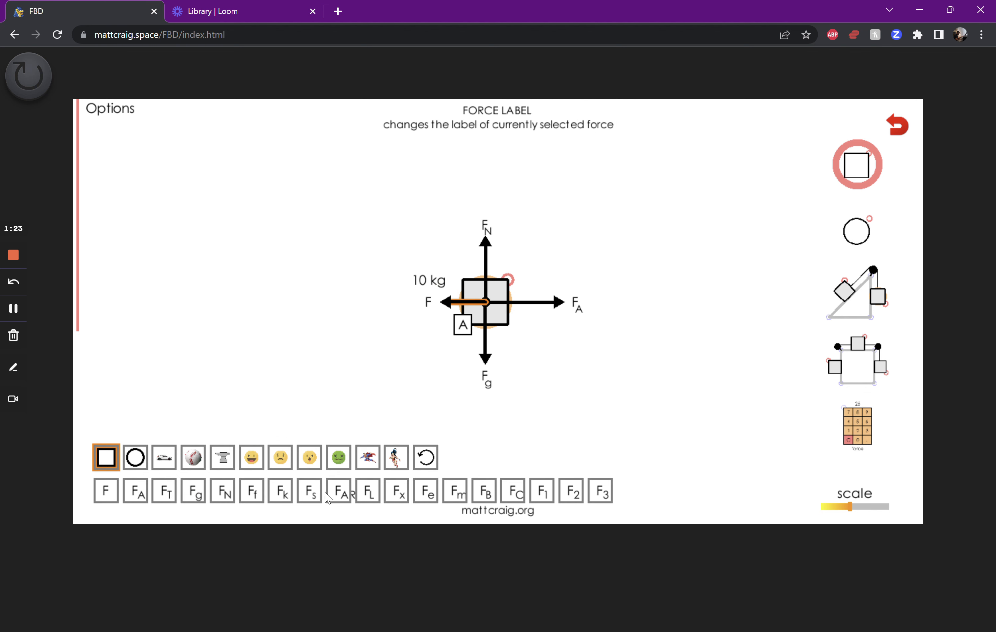
left_click(287, 495)
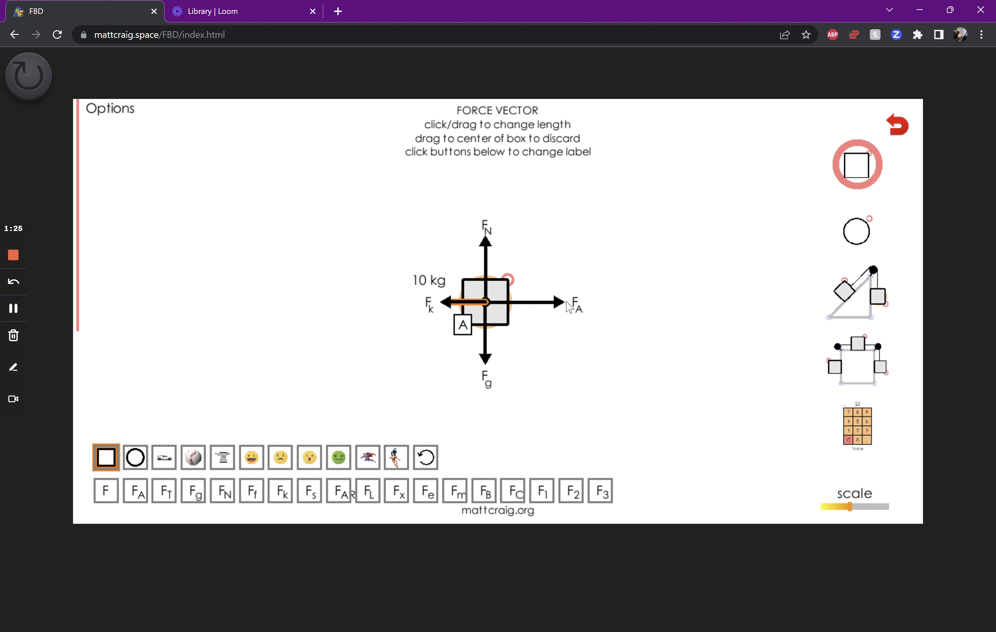
Angle the FA vector downward to the right and lengthen the upward FN vector
left_click(569, 316)
left_click(600, 296)
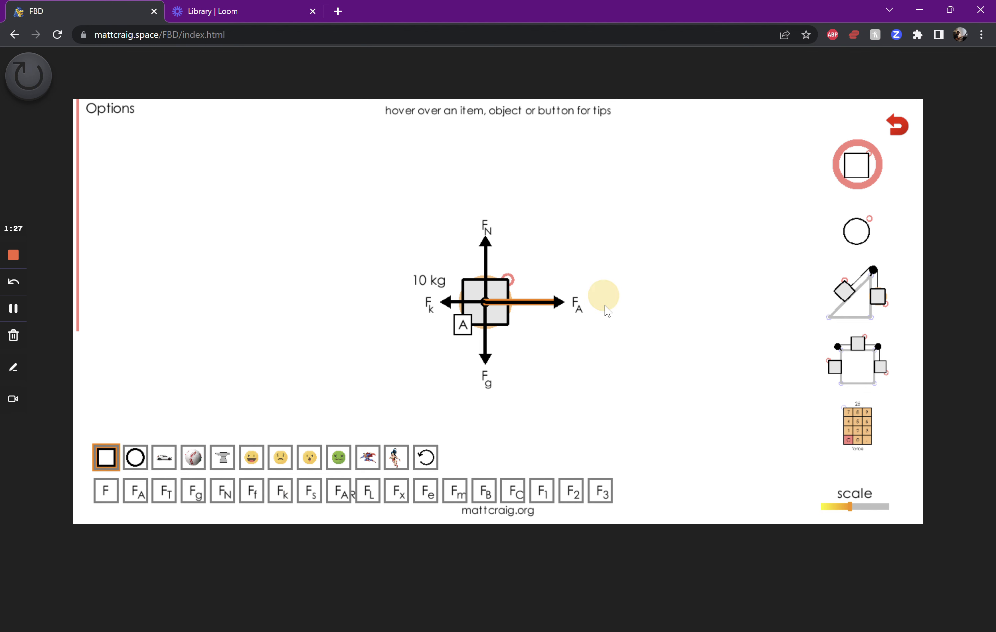
left_click_drag(561, 309, 576, 354)
left_click_drag(485, 242, 485, 206)
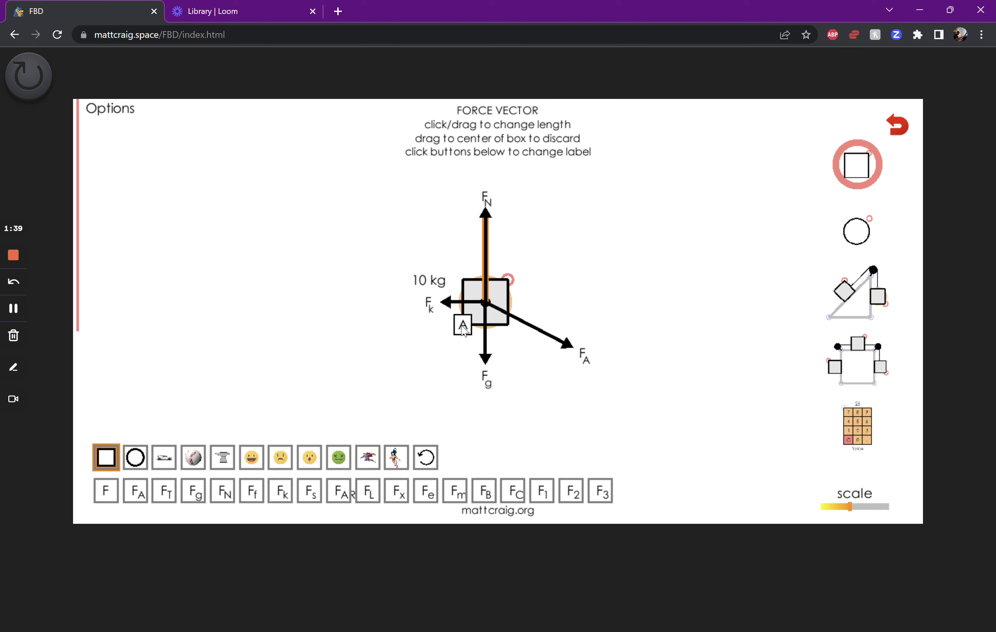
Turn off the mass and A/B/C labels in the display options and move the box slightly
mouse_move(110, 108)
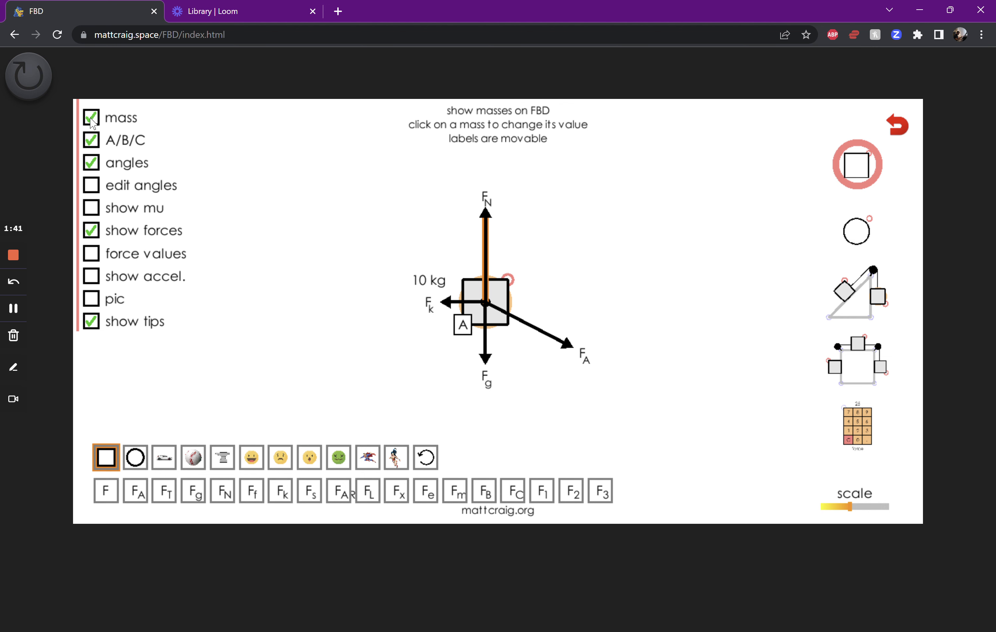
left_click(92, 118)
left_click(92, 140)
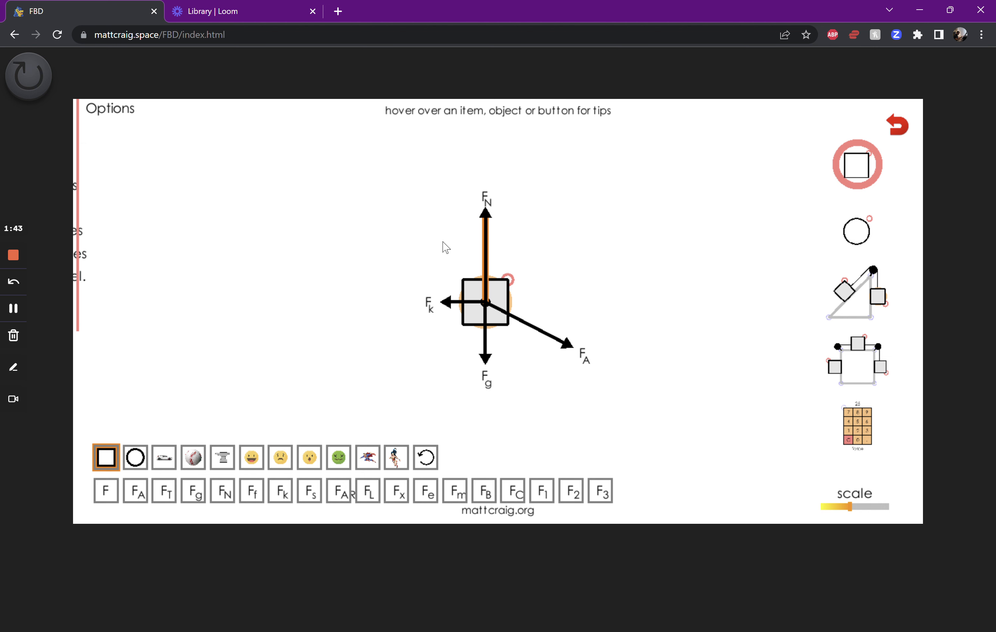
left_click_drag(504, 299, 467, 309)
Turn the mass and A/B/C labels back on and reposition box A
left_click(91, 117)
left_click(90, 142)
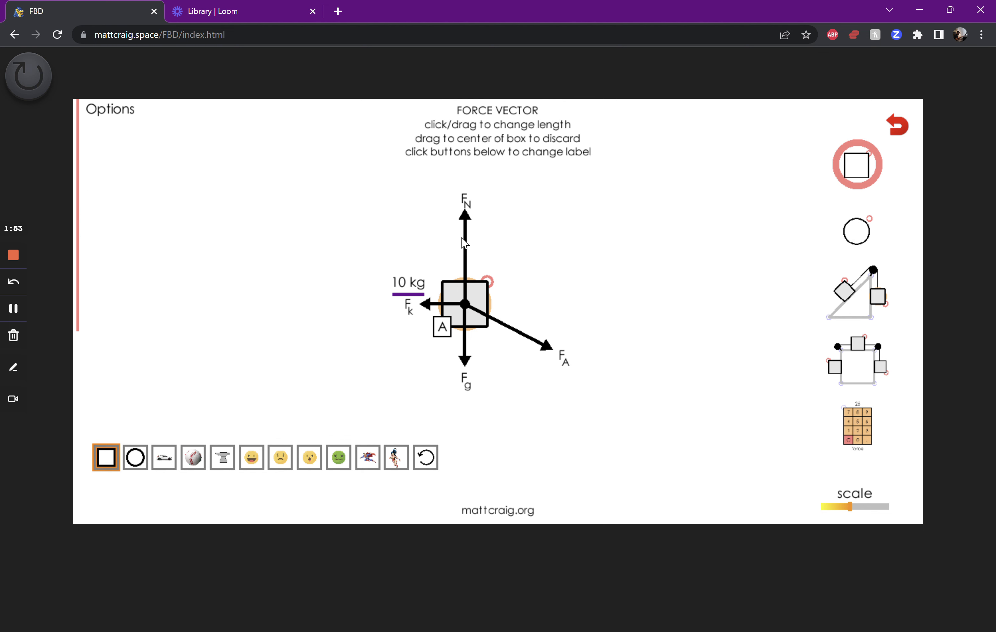
left_click_drag(458, 274, 469, 264)
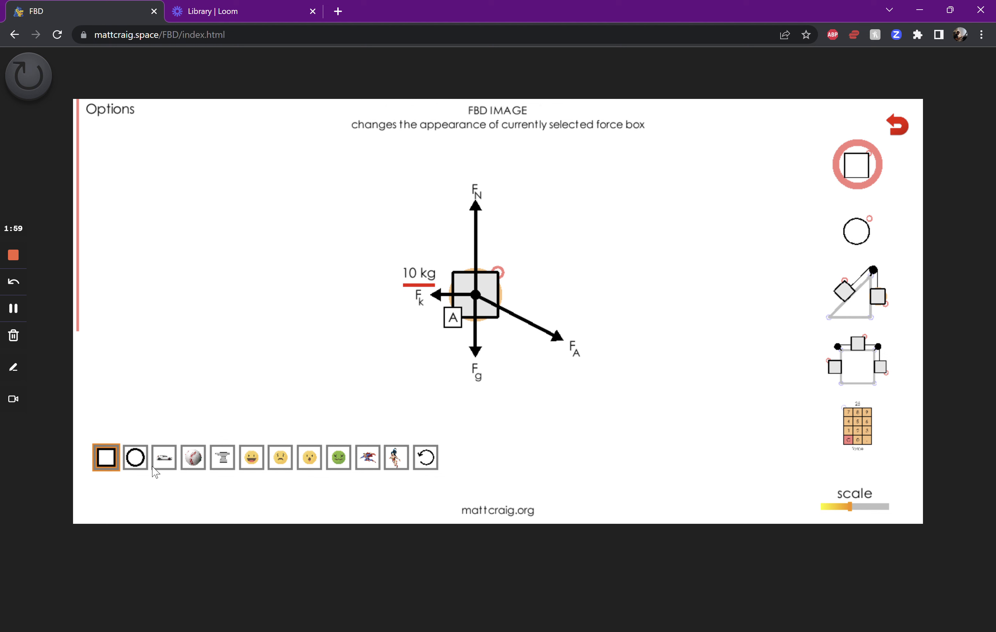
Try the car, baseball, anvil, emoji and superhero appearances on box A one after another
left_click(160, 458)
left_click(192, 458)
left_click(223, 458)
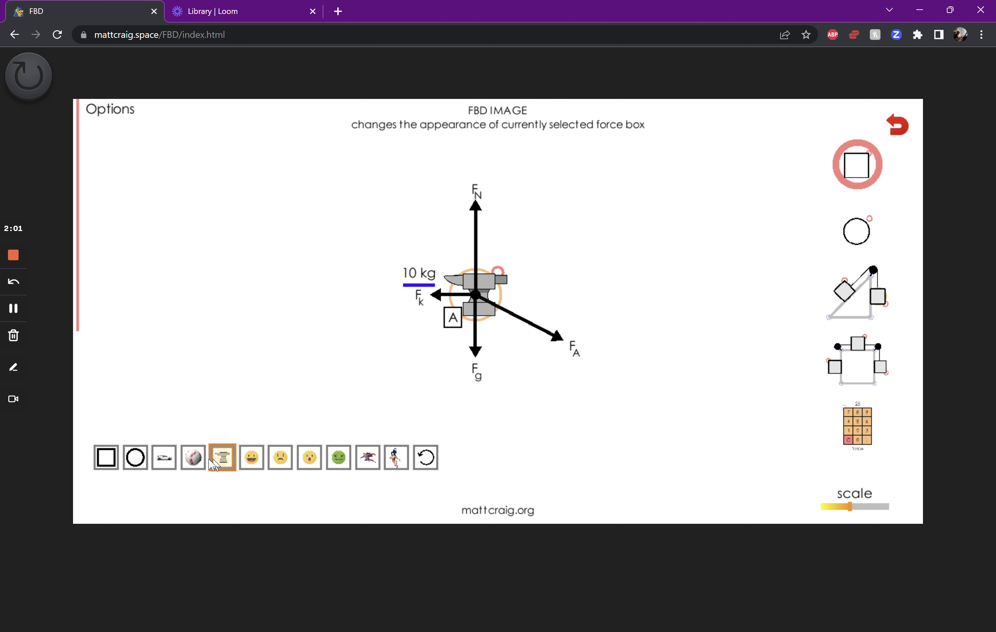
left_click(251, 458)
left_click(280, 458)
left_click(309, 458)
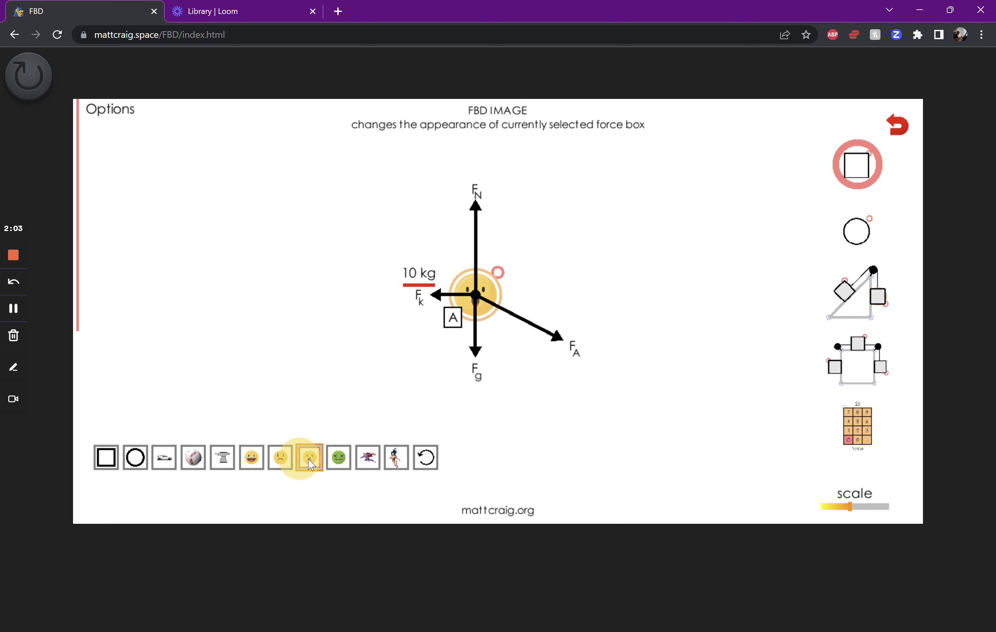
left_click(339, 458)
left_click(367, 458)
left_click(395, 458)
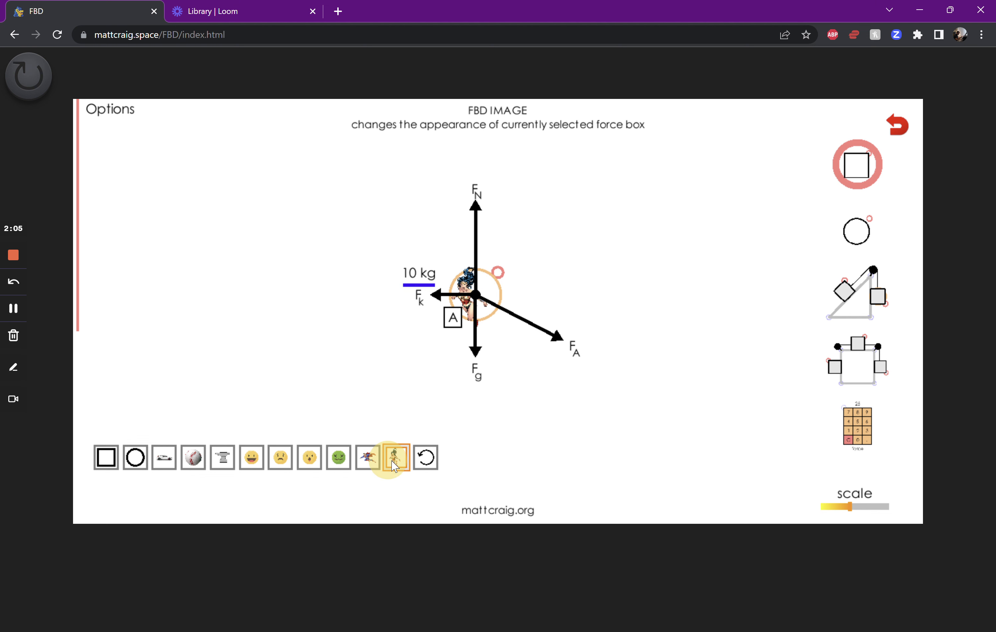
Set box A's appearance to Superman flipped to face the other way, and enlarge it slightly
left_click(367, 459)
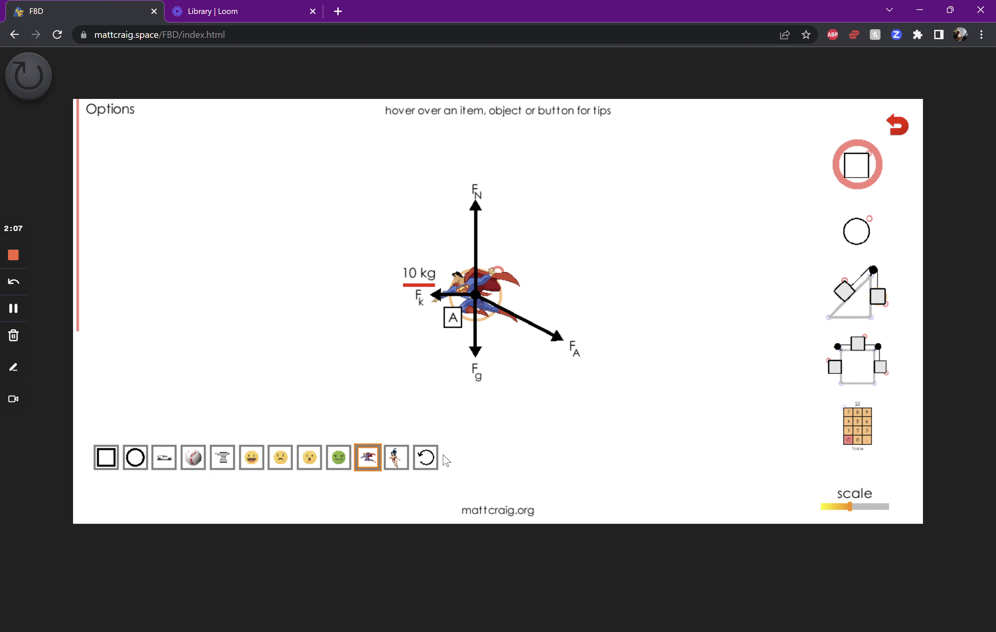
left_click(430, 460)
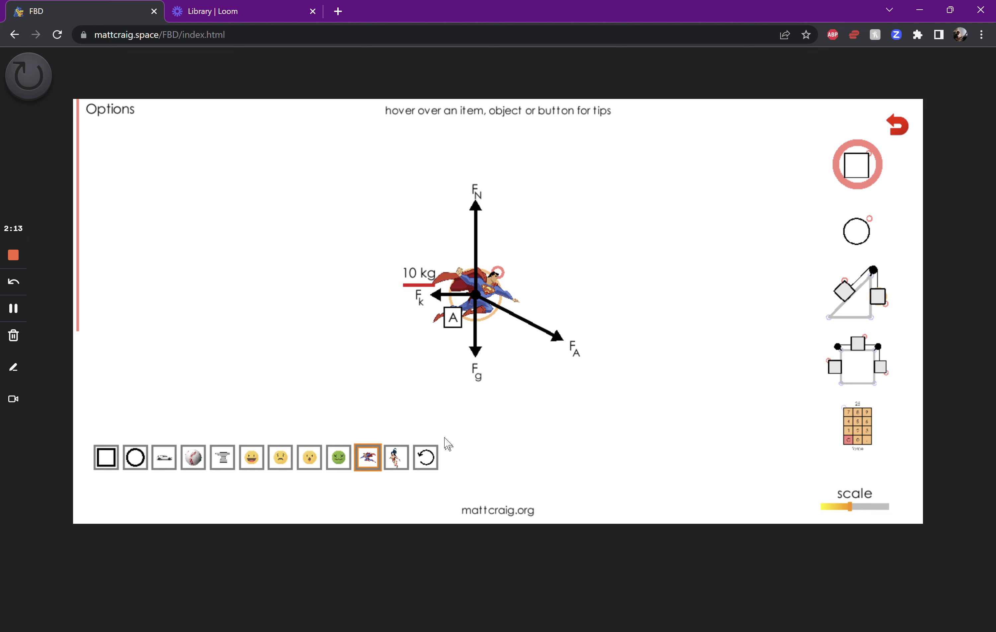
mouse_move(497, 273)
left_mouse_down()
mouse_move(542, 252)
mouse_move(517, 257)
mouse_move(507, 272)
left_mouse_up()
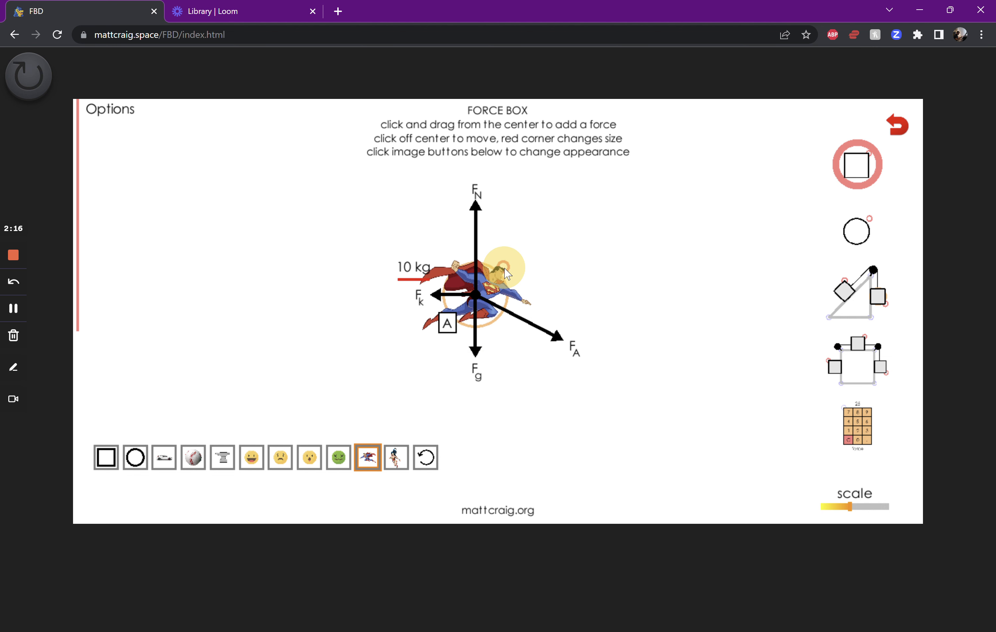
Clear the workspace, place a circular force object in it, and clear the workspace again
left_click(897, 125)
left_click_drag(865, 235, 438, 313)
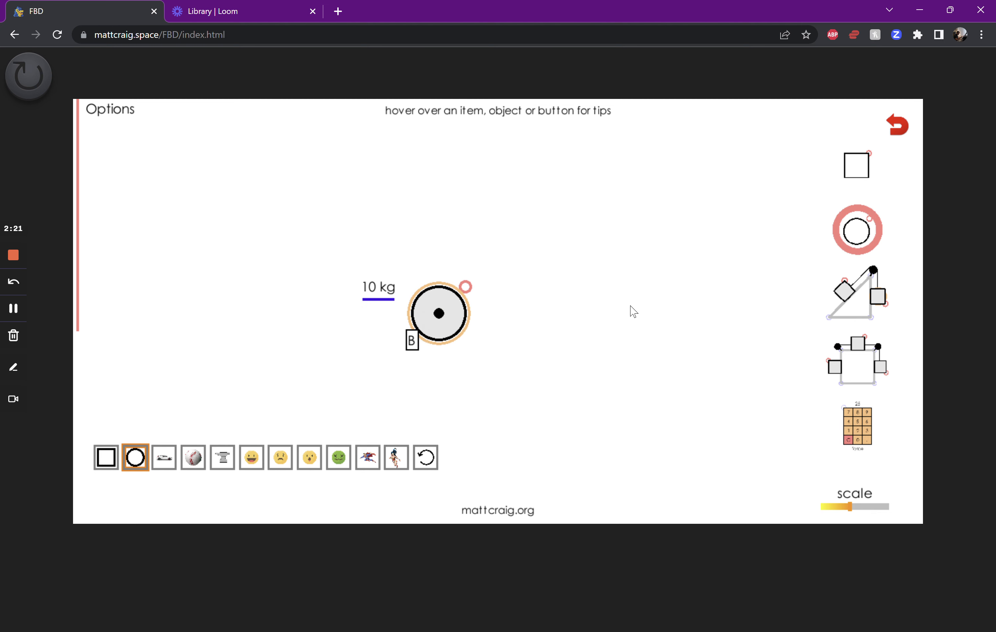
left_click(897, 126)
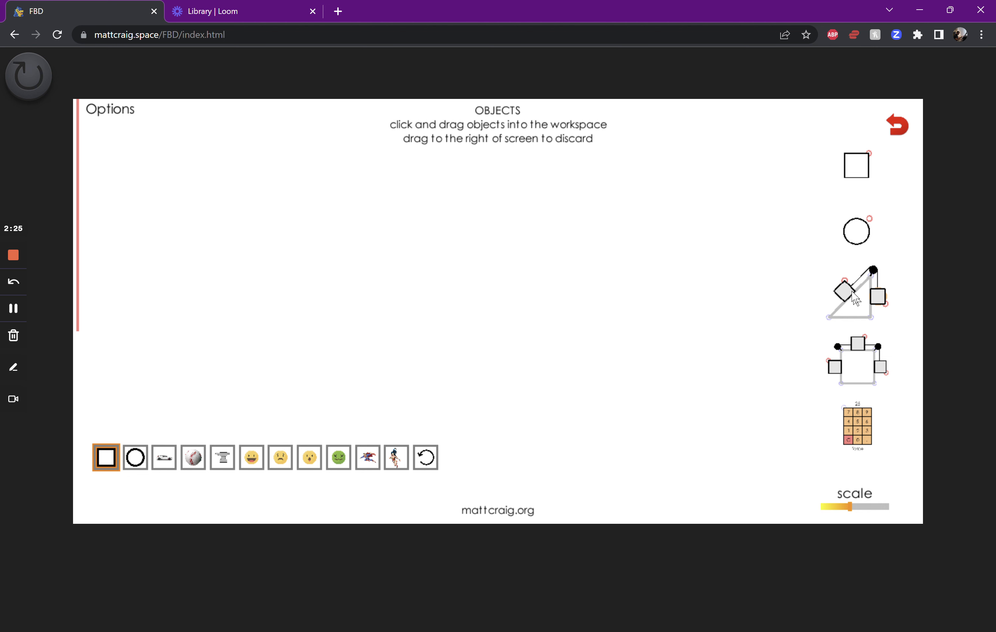
Place an inclined plane with a block and reshape it to about a 25.2° incline with a 59.9° base corner
left_click_drag(860, 309, 411, 349)
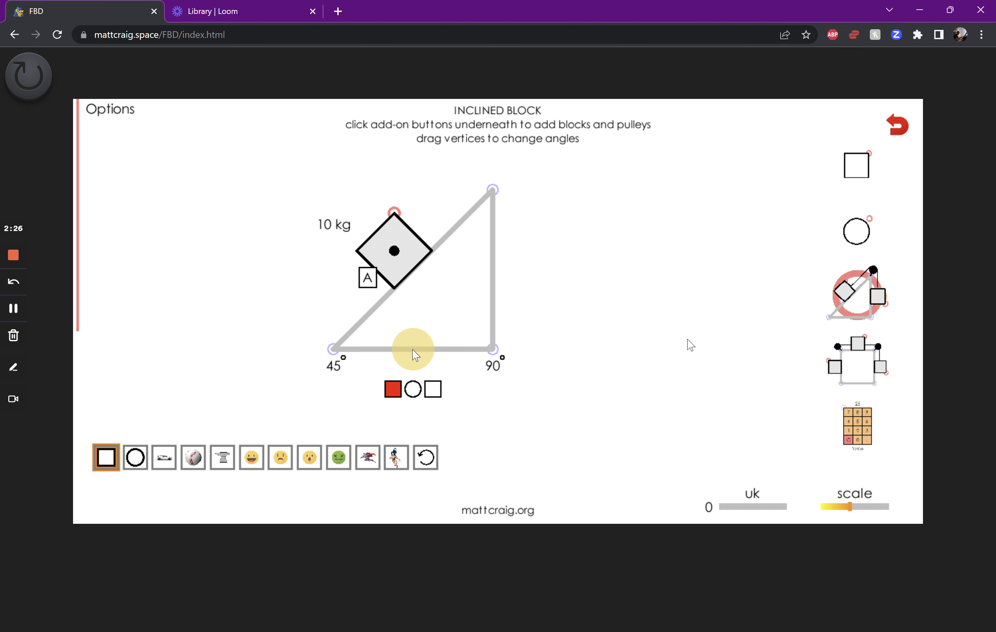
left_click_drag(491, 190, 590, 245)
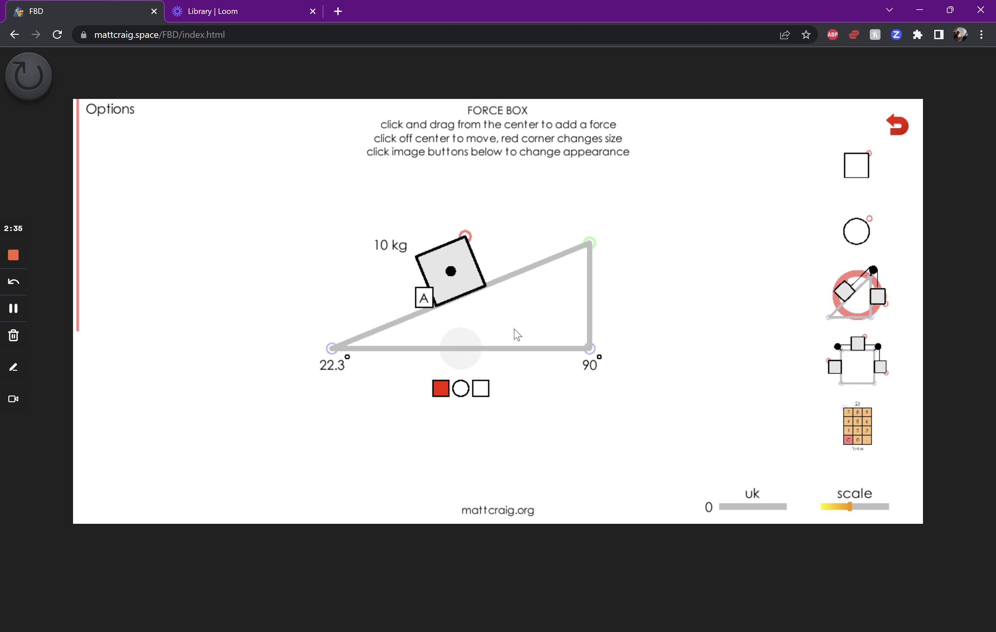
mouse_move(589, 243)
left_mouse_down()
mouse_move(605, 205)
mouse_move(606, 238)
mouse_move(604, 212)
mouse_move(609, 237)
mouse_move(458, 214)
mouse_move(644, 230)
mouse_move(583, 232)
left_mouse_up()
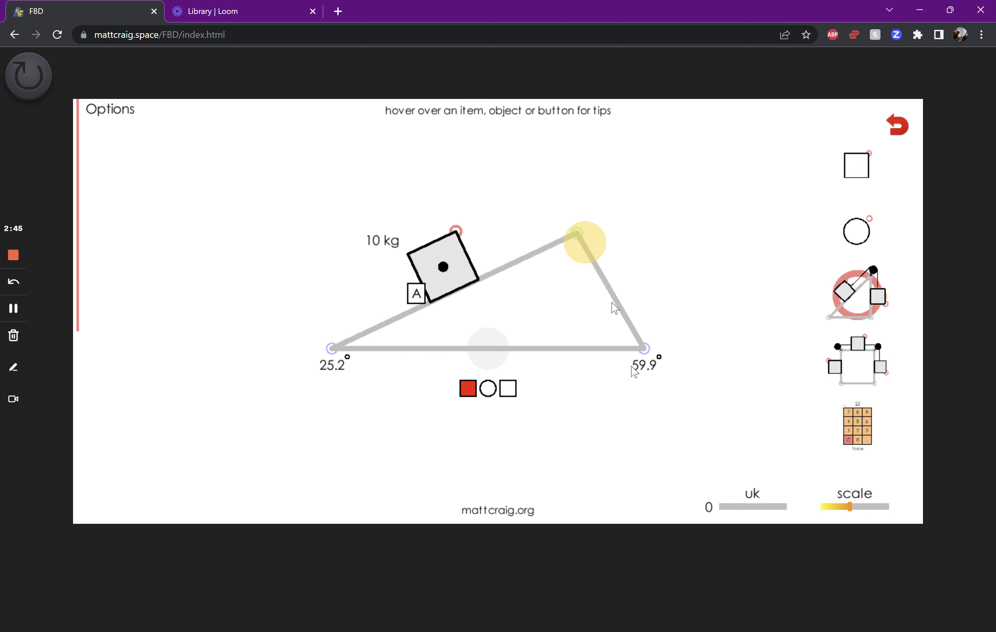
Return the plane's far base corner to 90° and enlarge the ramp to an incline of about 20.2°
left_click_drag(644, 348, 564, 360)
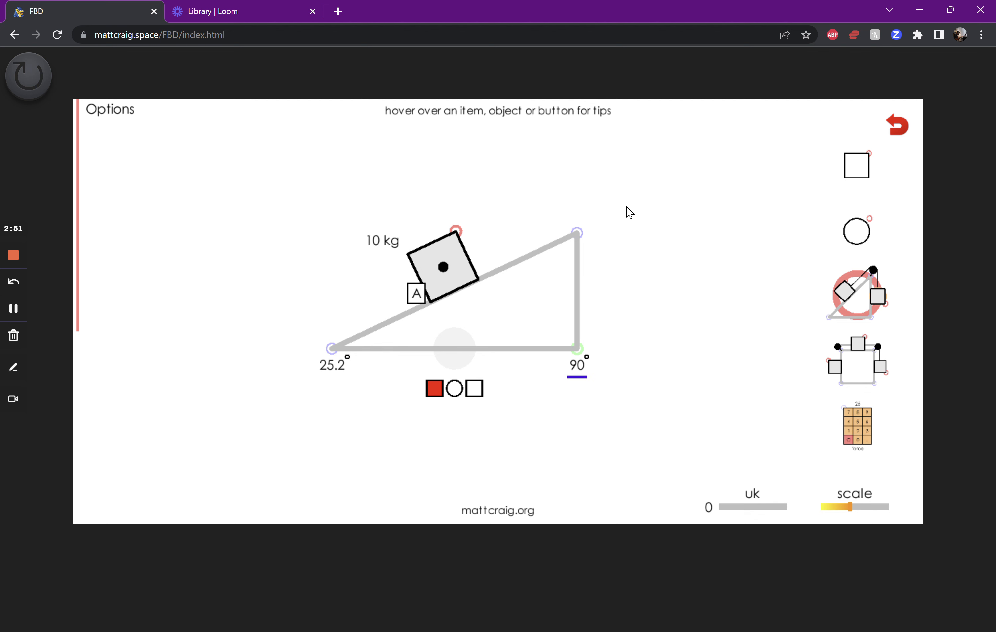
left_click_drag(338, 360, 248, 386)
left_click_drag(577, 233, 653, 198)
Add a downward force labelled Fg to the inclined block, plus unlabelled forces pointing up the slope and perpendicular to it
left_click_drag(440, 249, 443, 348)
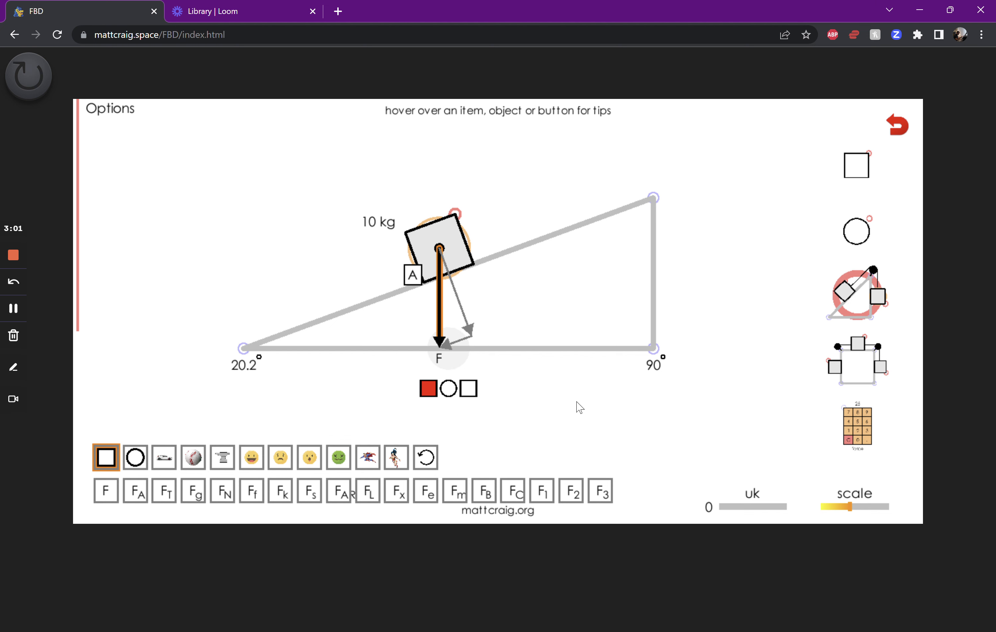
left_click(194, 491)
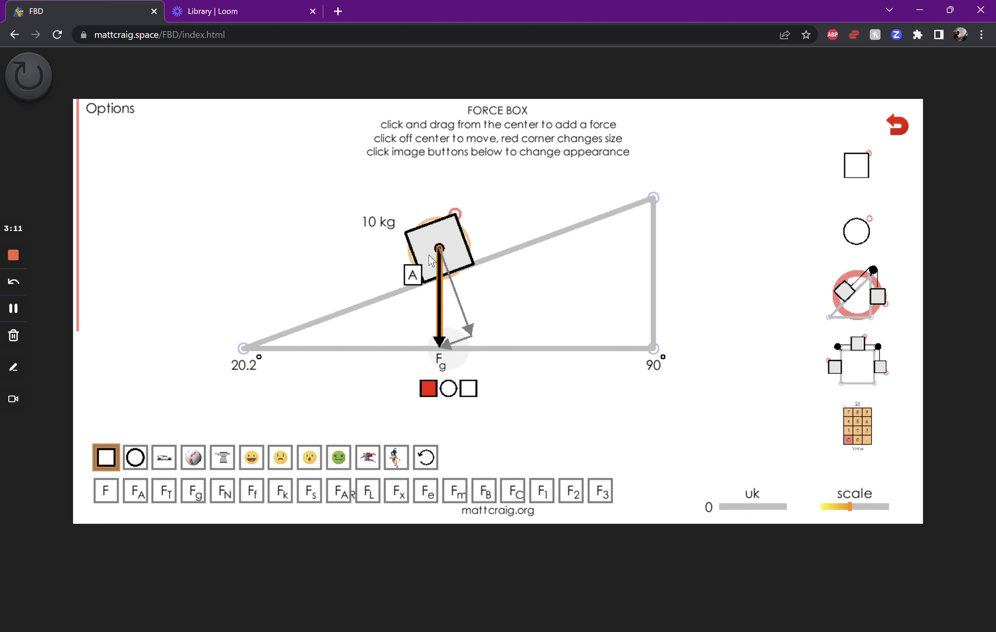
left_click_drag(440, 251, 552, 206)
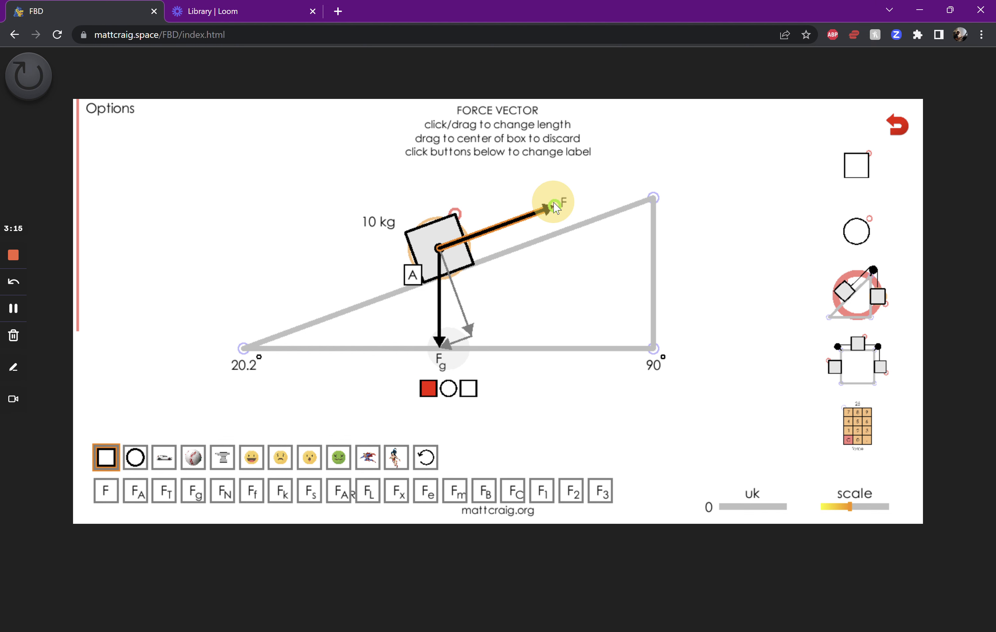
left_click_drag(441, 247, 418, 183)
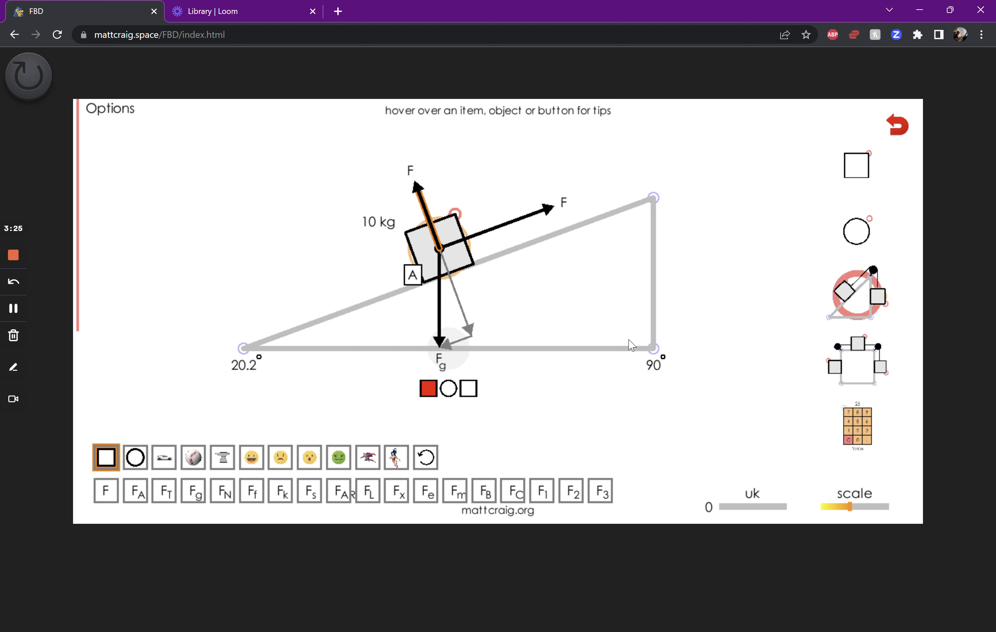
left_click(460, 259)
left_click(472, 311)
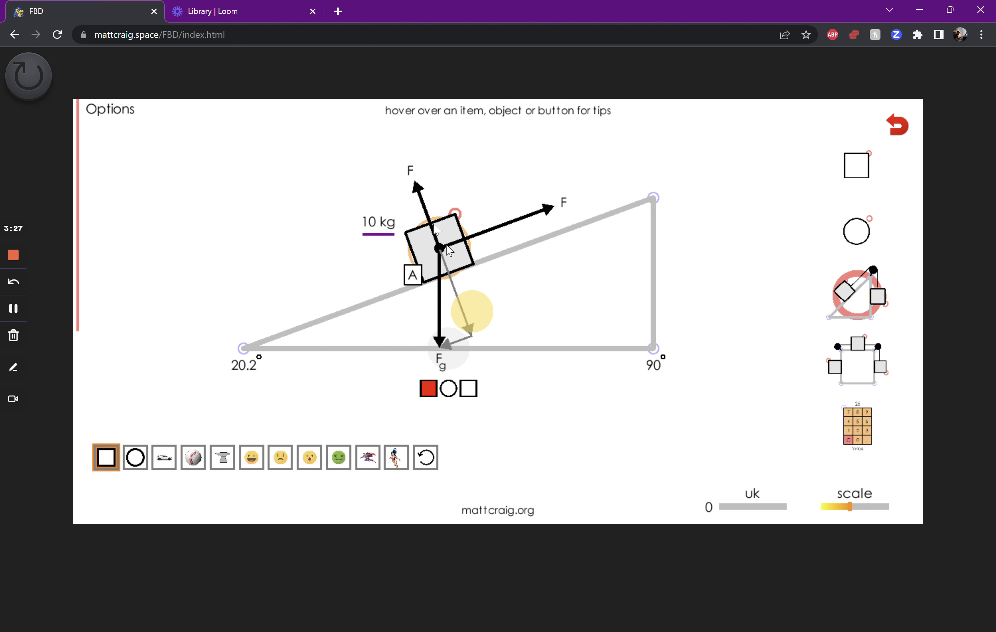
Remove the perpendicular, up-slope and Fg force vectors from the block on the incline
left_click(424, 205)
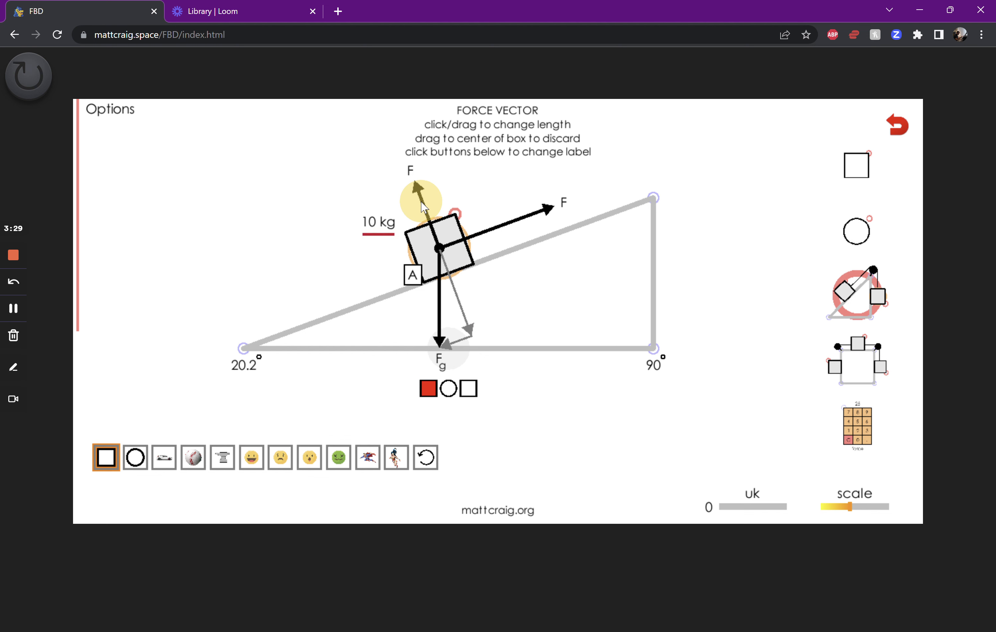
left_click(417, 188)
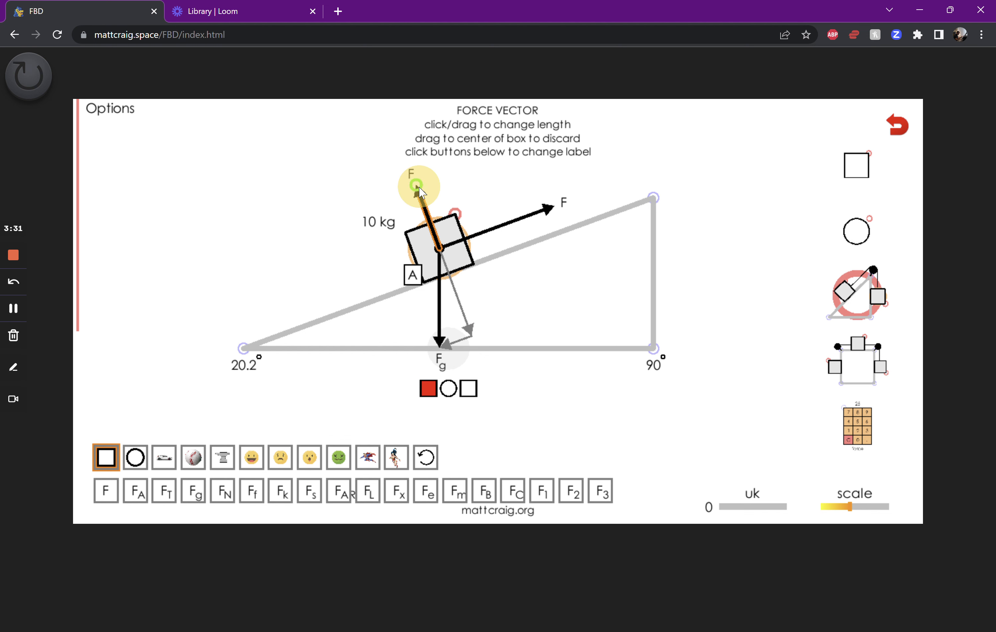
left_click_drag(419, 187, 439, 248)
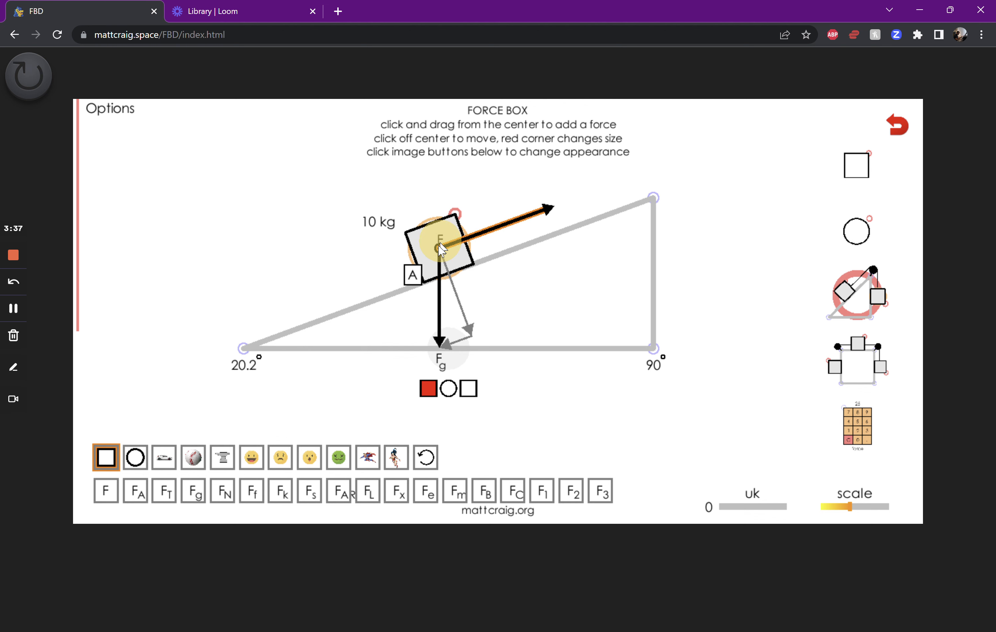
left_click(557, 210)
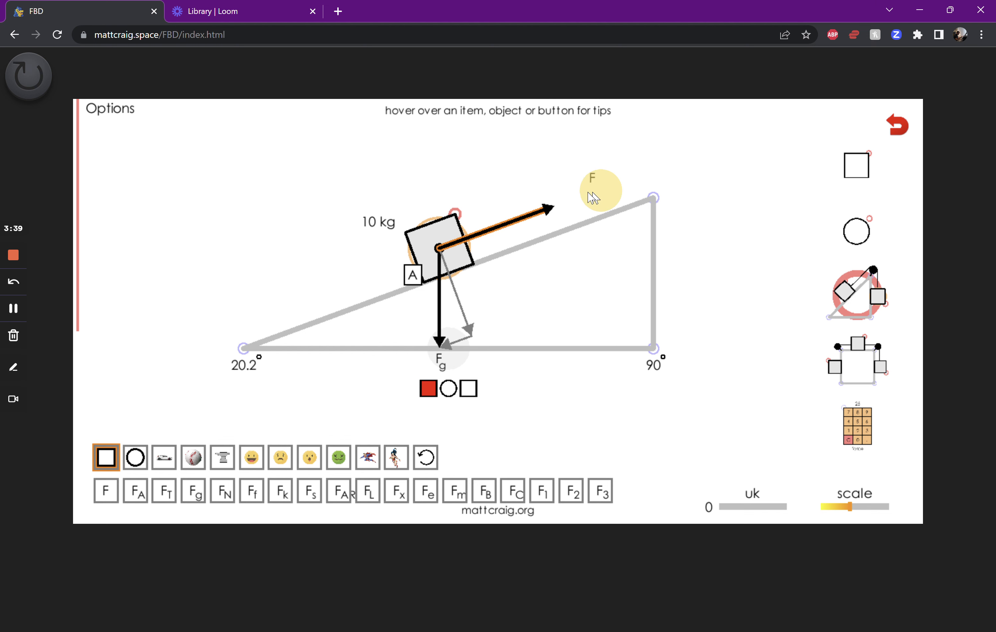
mouse_move(382, 227)
left_mouse_down()
mouse_move(348, 212)
mouse_move(372, 218)
left_mouse_up()
left_click_drag(552, 207, 479, 232)
left_click(544, 208)
left_click_drag(546, 214, 438, 246)
left_click_drag(439, 344, 439, 248)
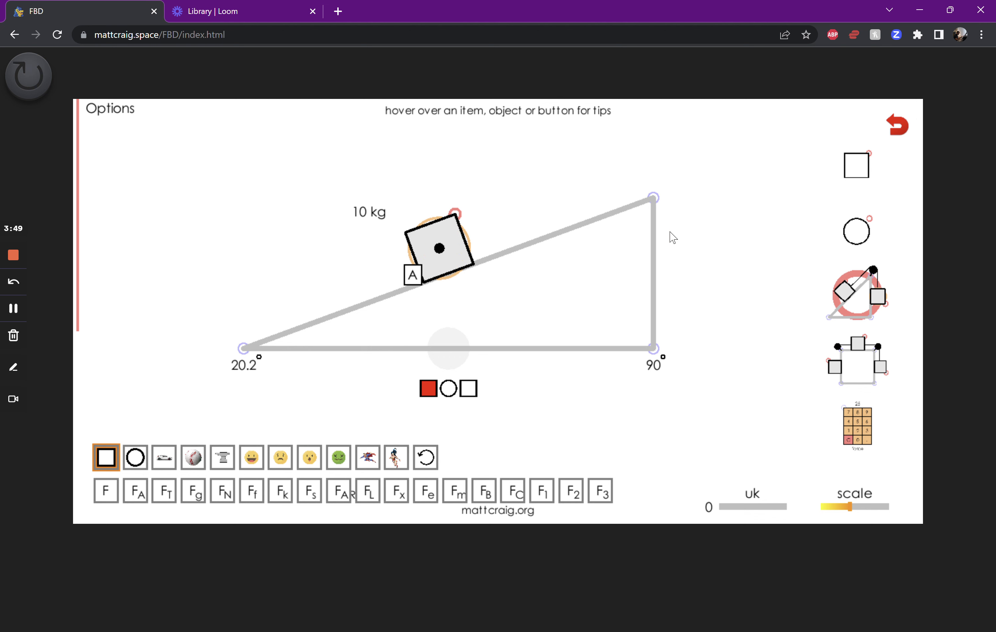
Change the block's appearance to a car, flip it to face down the slope, and shrink it slightly
left_click(164, 457)
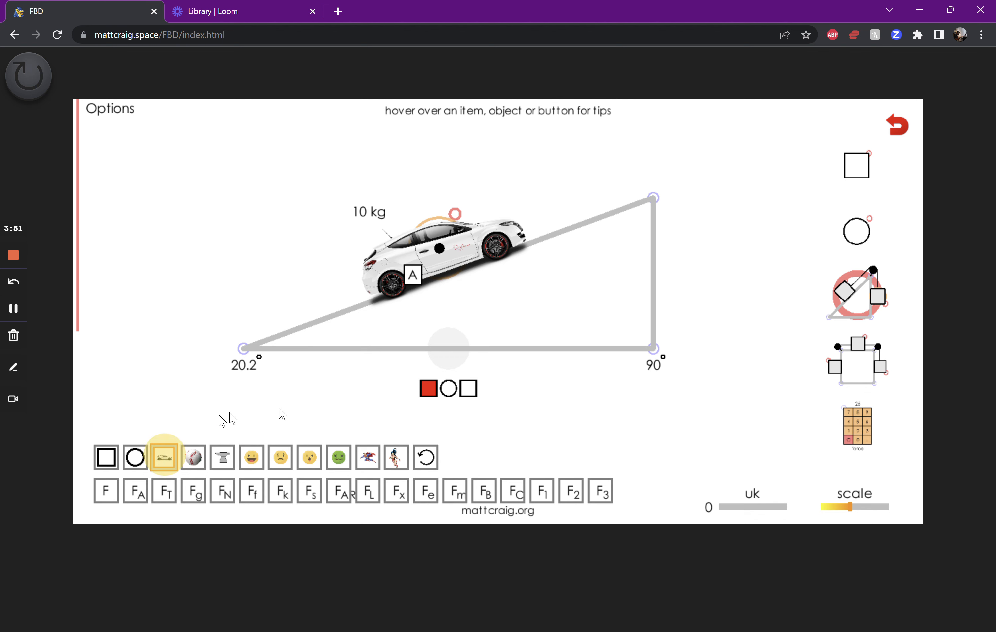
left_click(426, 457)
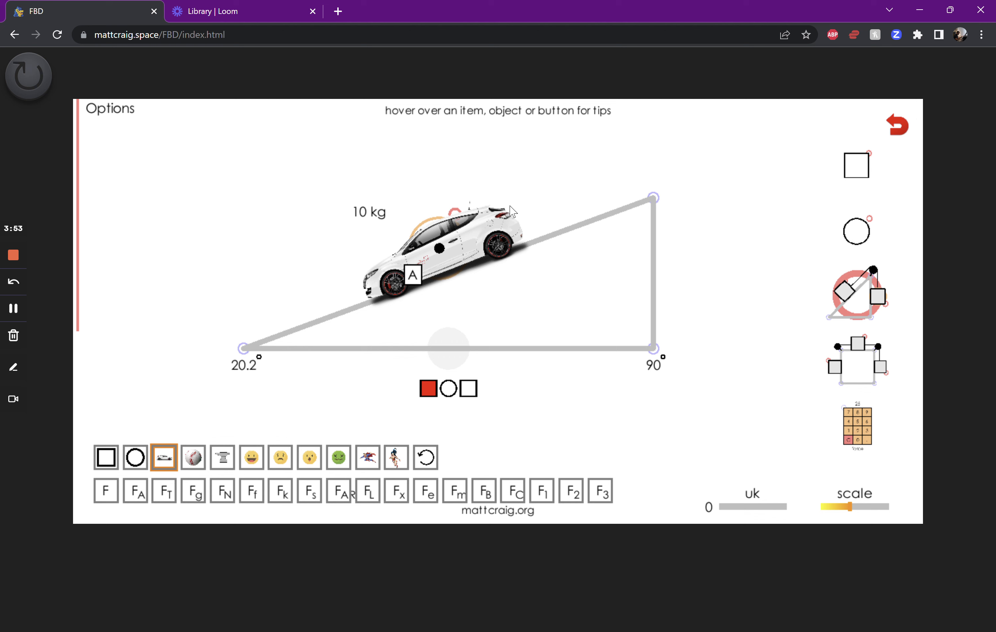
left_click_drag(455, 211, 446, 234)
Hide the A/B/C letters and show the acceleration for the inclined plane
mouse_move(92, 163)
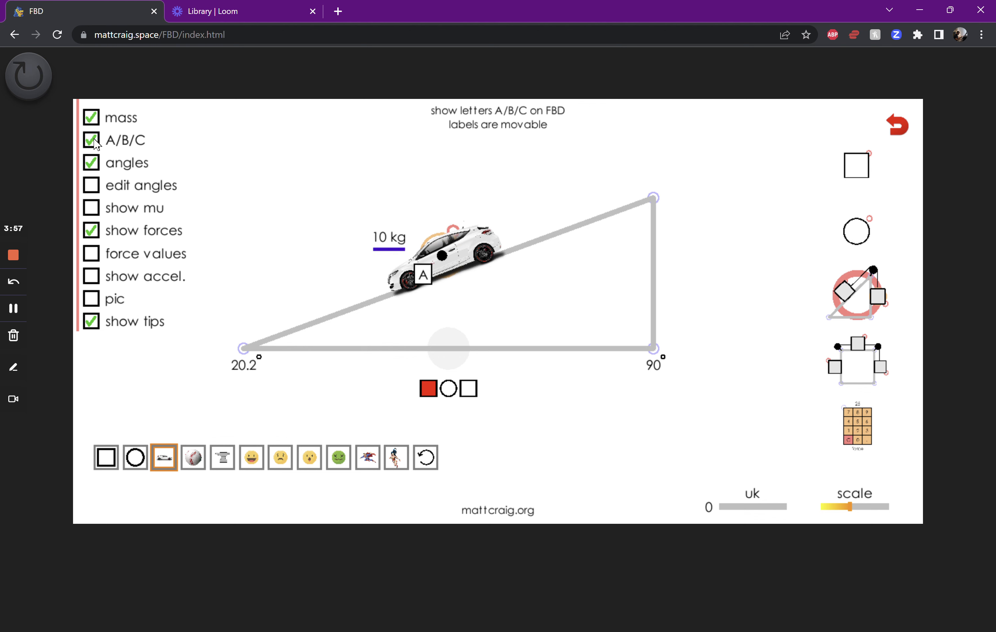
left_click(91, 140)
left_click(92, 275)
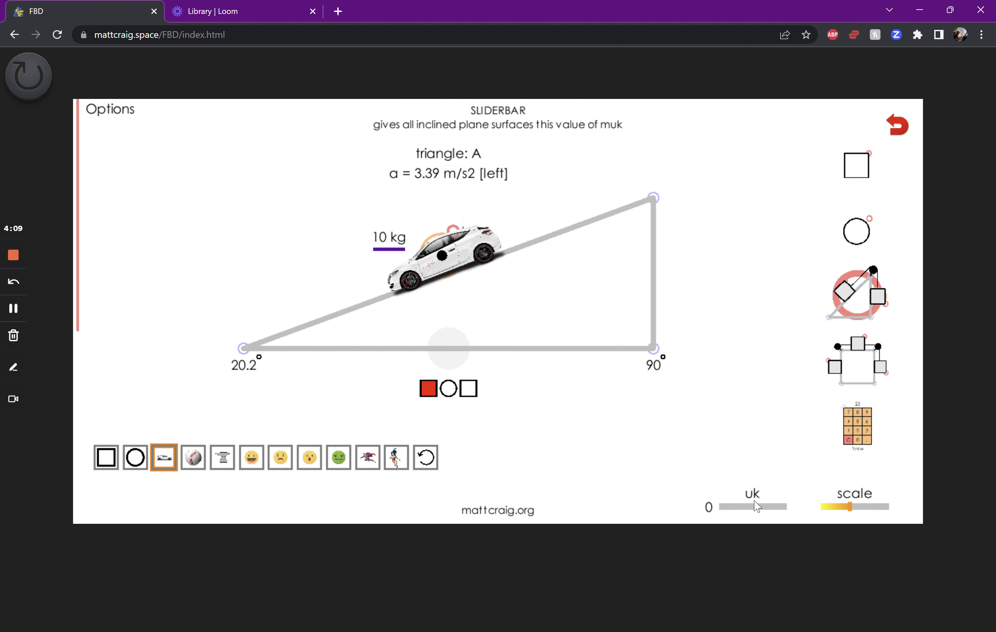
Set the ramp's uk to 0.2 and display its mu label just below the slope
left_click(723, 507)
left_click_drag(728, 510, 732, 509)
mouse_move(67, 152)
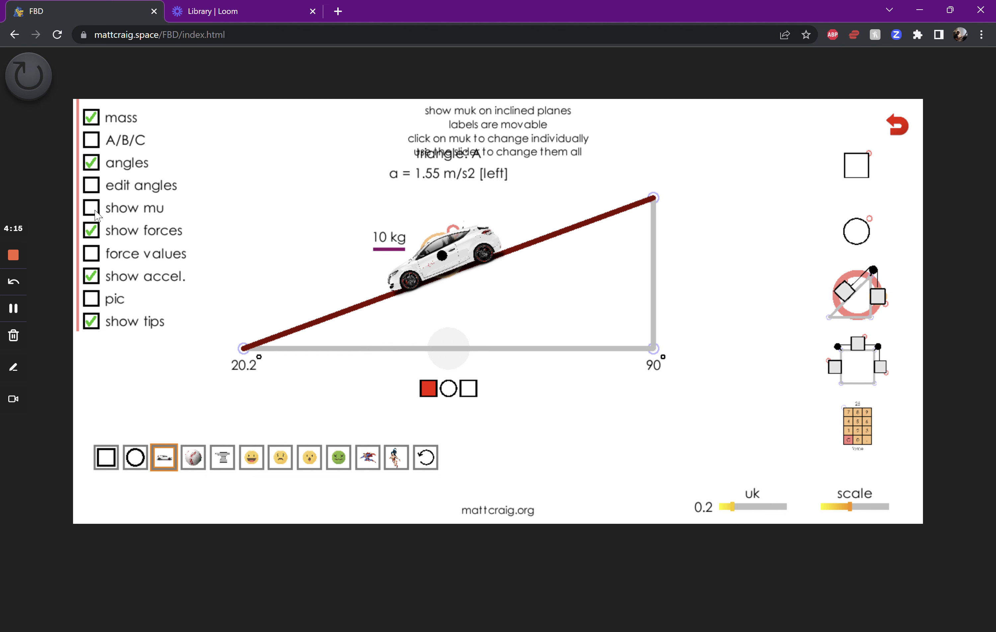
left_click(92, 208)
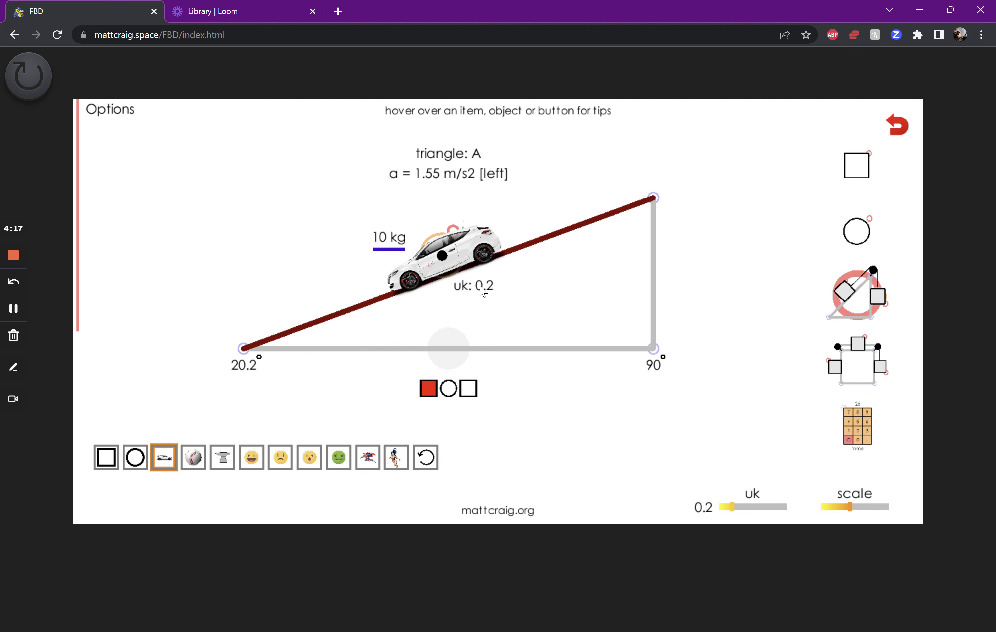
left_click_drag(480, 296, 487, 296)
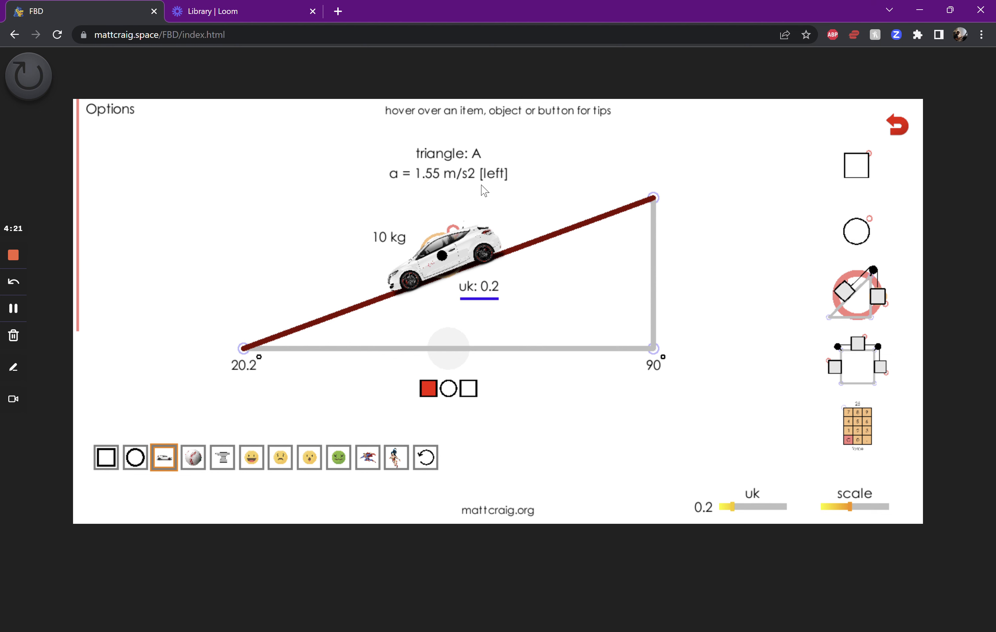
Raise the ramp's uk to 0.5, place the keypad in the workspace, and use it to set uk to 0.31
left_click_drag(733, 507, 755, 512)
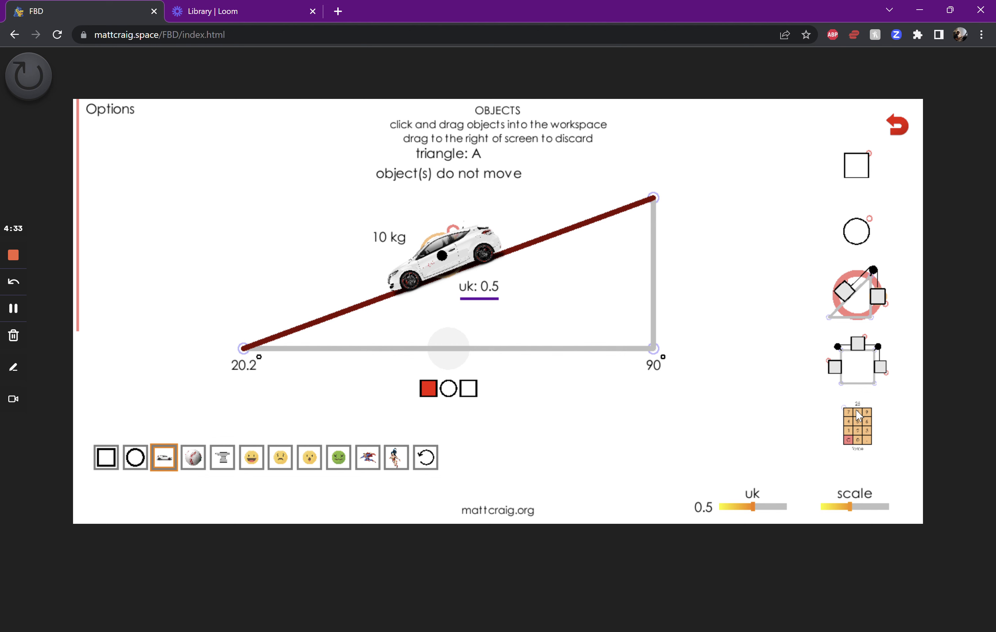
left_click_drag(851, 418, 717, 304)
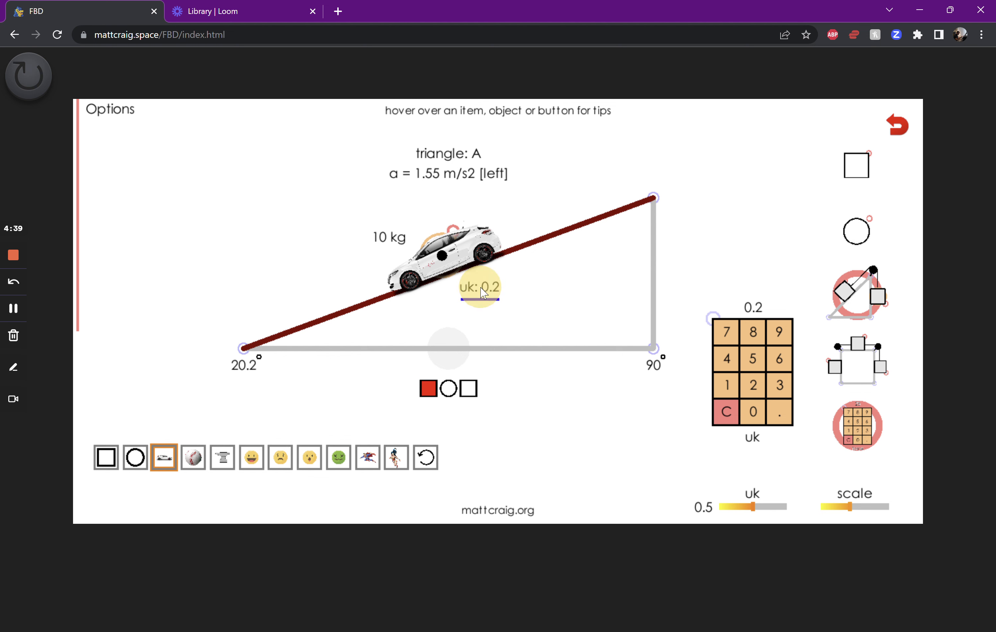
left_click(728, 414)
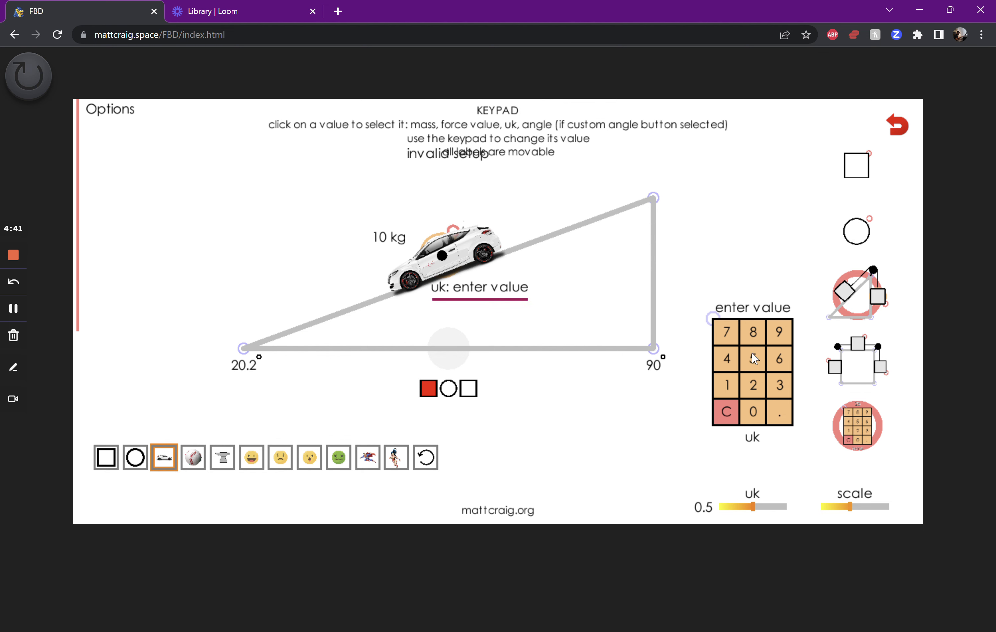
left_click(754, 414)
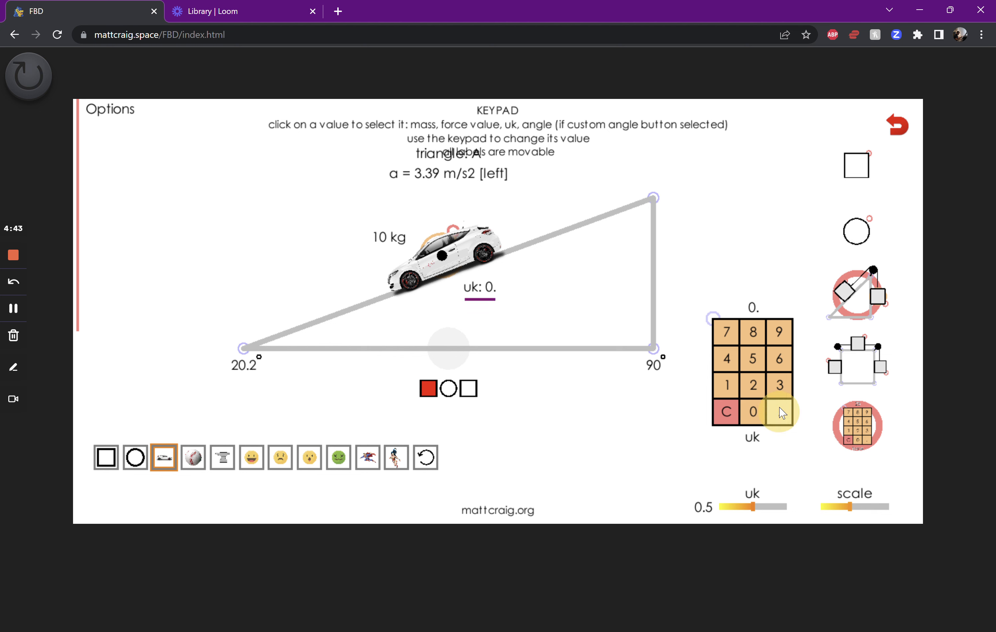
left_click(779, 411)
left_click(779, 384)
left_click(727, 386)
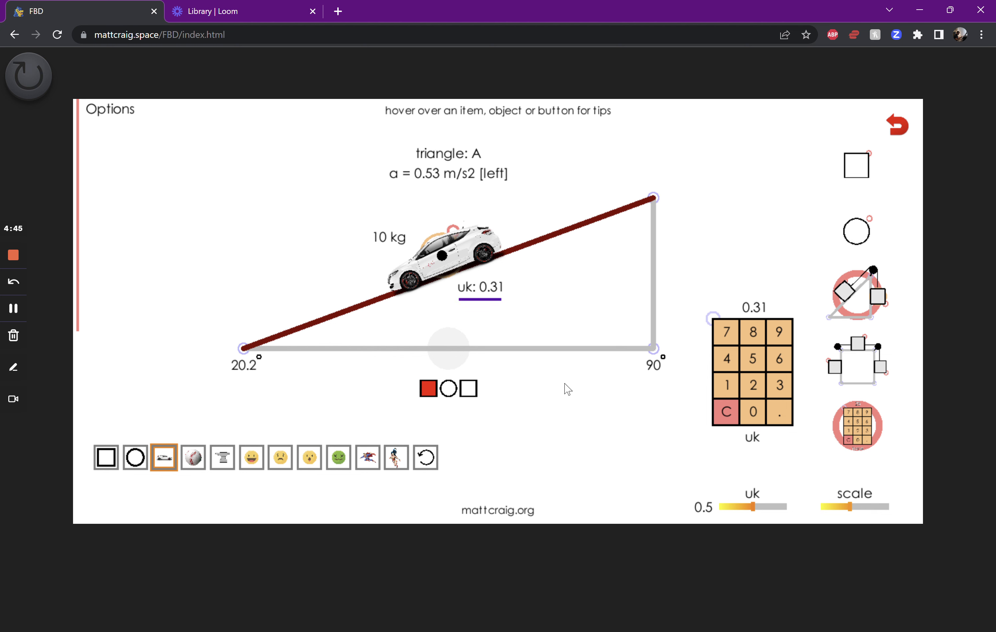
Set the car's mass to 1500 kg with the keypad
left_click(385, 245)
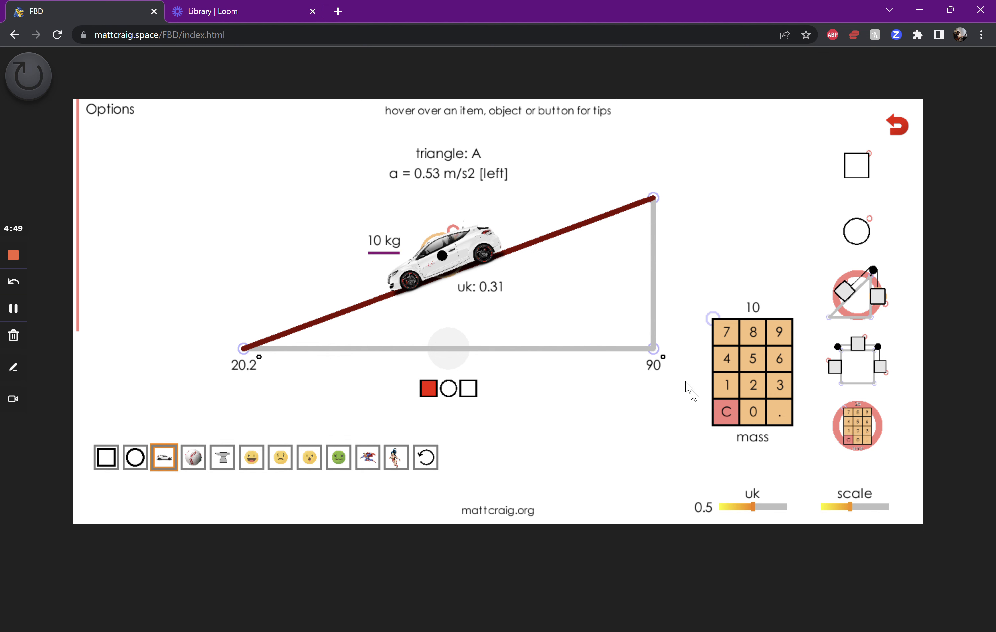
left_click(725, 411)
left_click(730, 386)
left_click(753, 358)
left_click(752, 412)
left_click(748, 414)
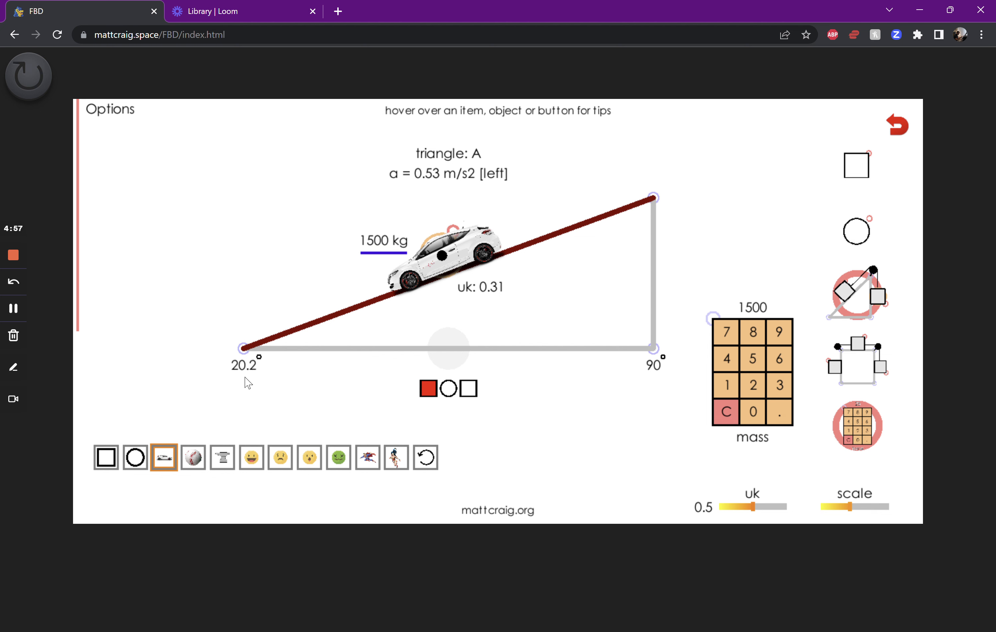
Enable angle editing, set the ramp's incline angle to 65°, and turn angle editing off again
mouse_move(130, 223)
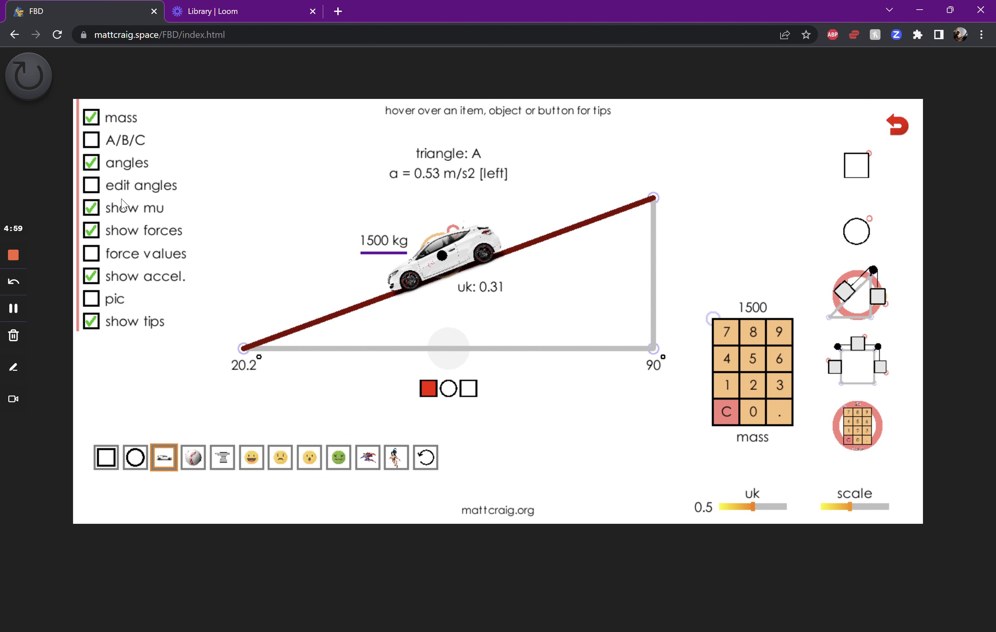
left_click(92, 186)
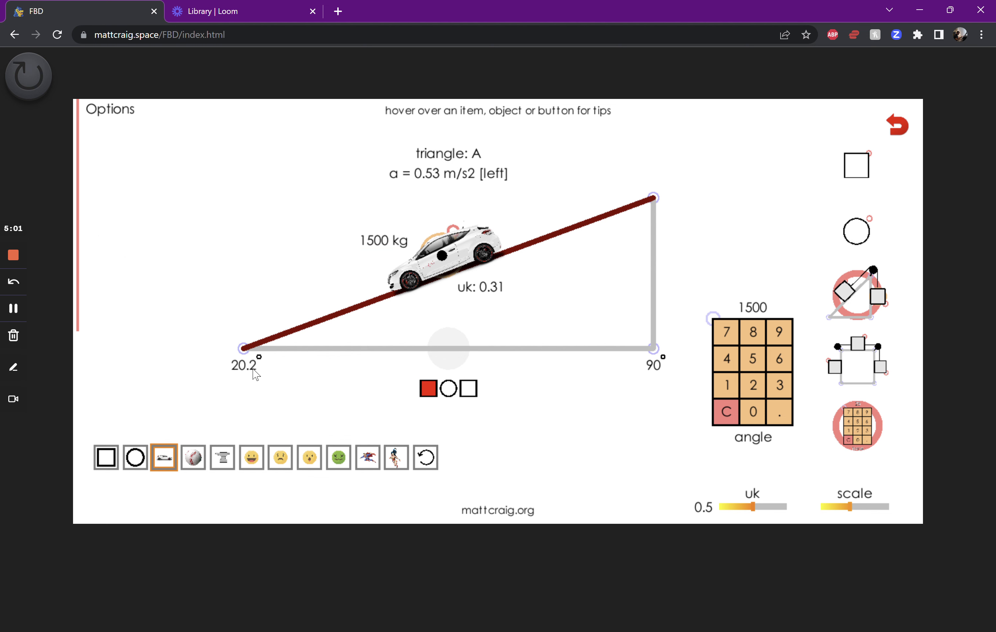
left_click(247, 369)
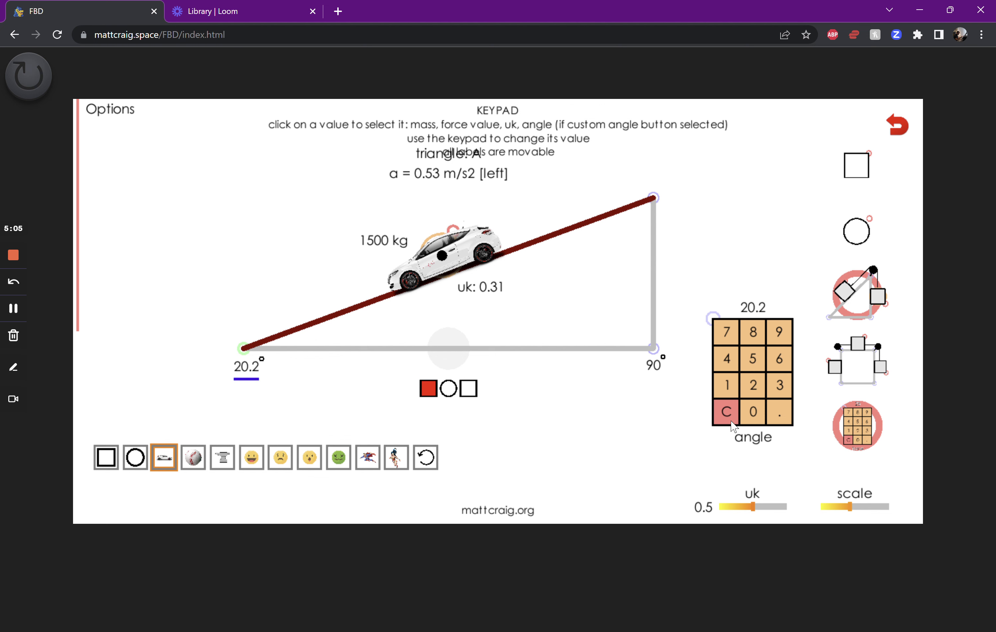
left_click(727, 411)
left_click(779, 360)
left_click(748, 365)
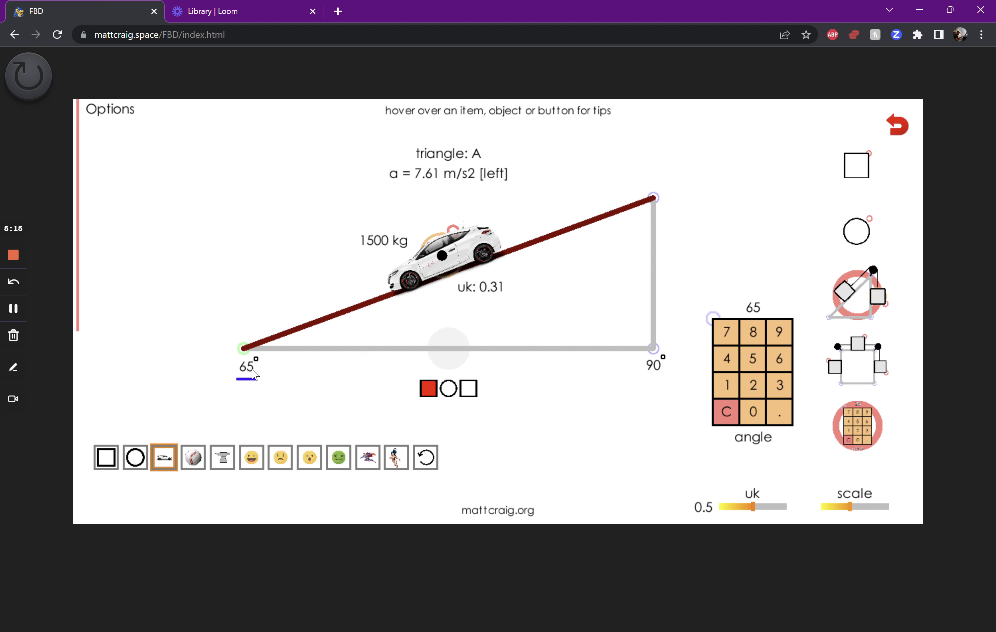
mouse_move(118, 239)
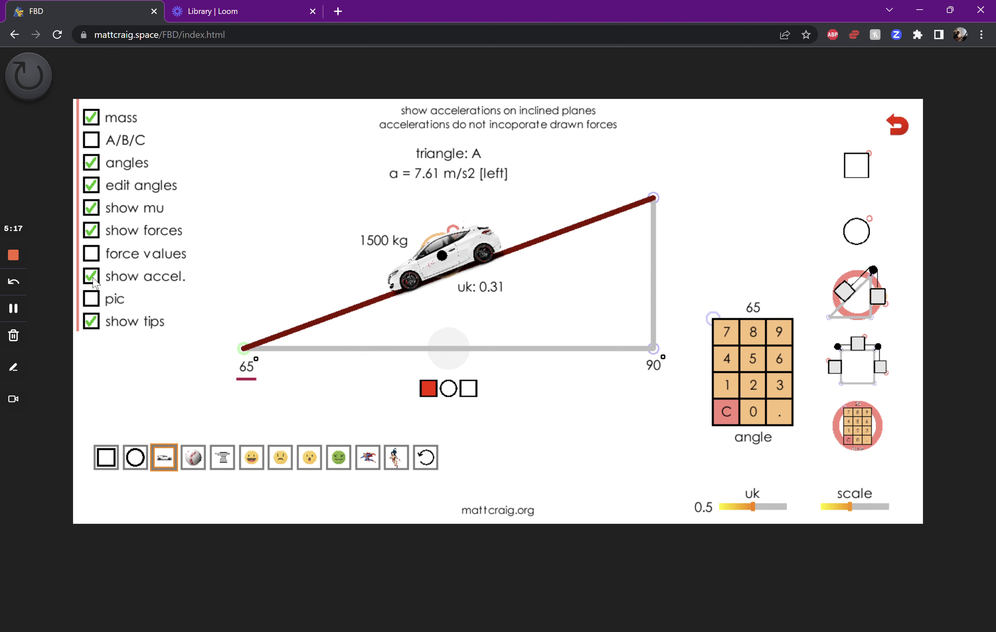
left_click(93, 187)
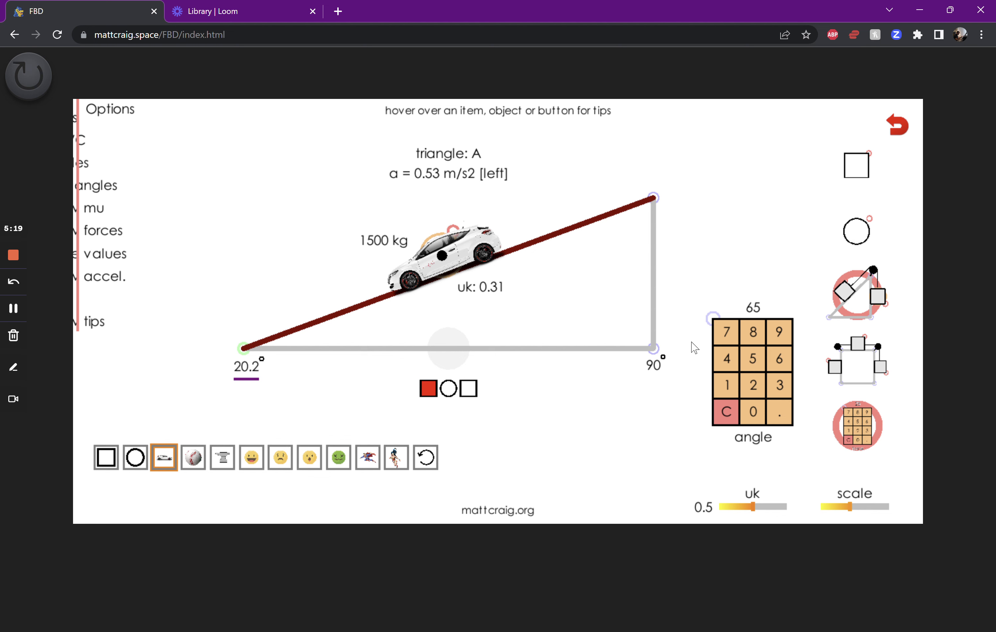
Lower the ramp to an incline of about 17.2° and add a pulley with a hanging block
left_click_drag(657, 199, 647, 273)
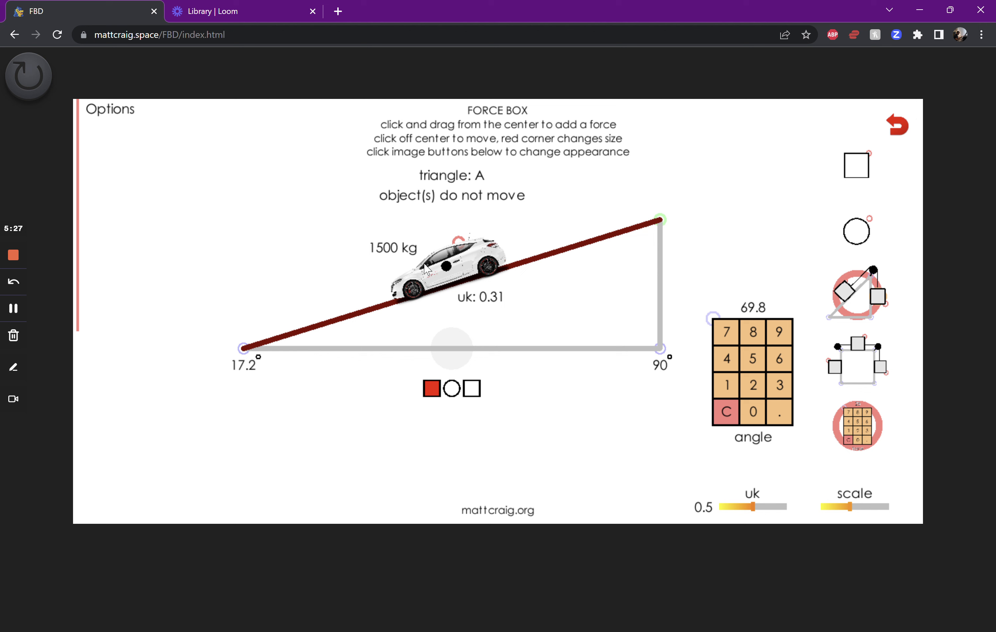
left_click(451, 390)
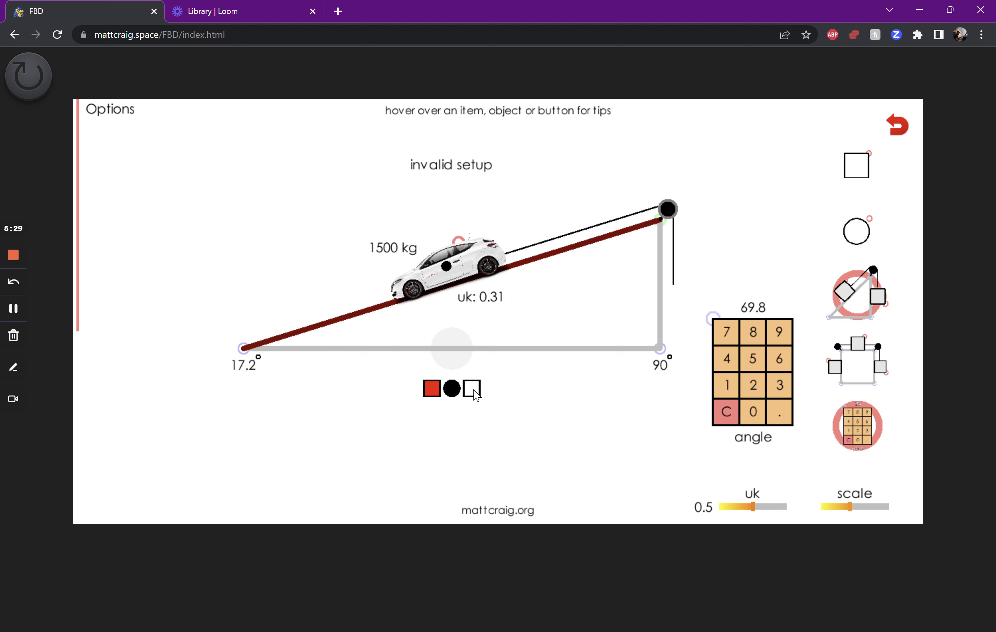
left_click(471, 389)
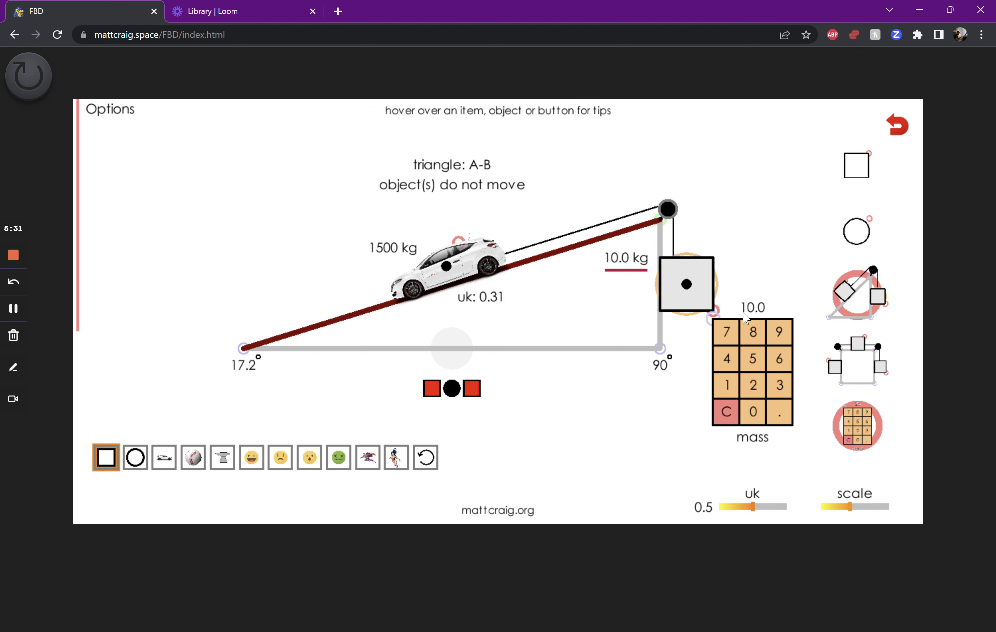
Shrink the hanging block slightly, discard the keypad, and reposition the ramp assembly in the workspace
mouse_move(714, 311)
left_mouse_down()
mouse_move(733, 337)
mouse_move(704, 314)
mouse_move(682, 246)
mouse_move(682, 284)
mouse_move(721, 320)
mouse_move(695, 349)
mouse_move(711, 310)
left_mouse_up()
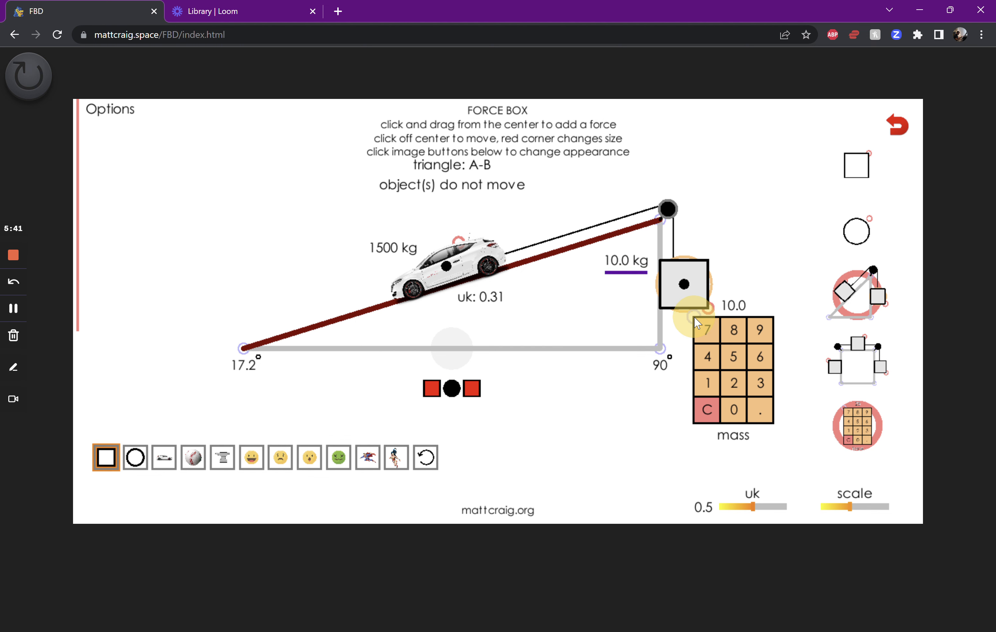
left_click_drag(452, 348, 393, 352)
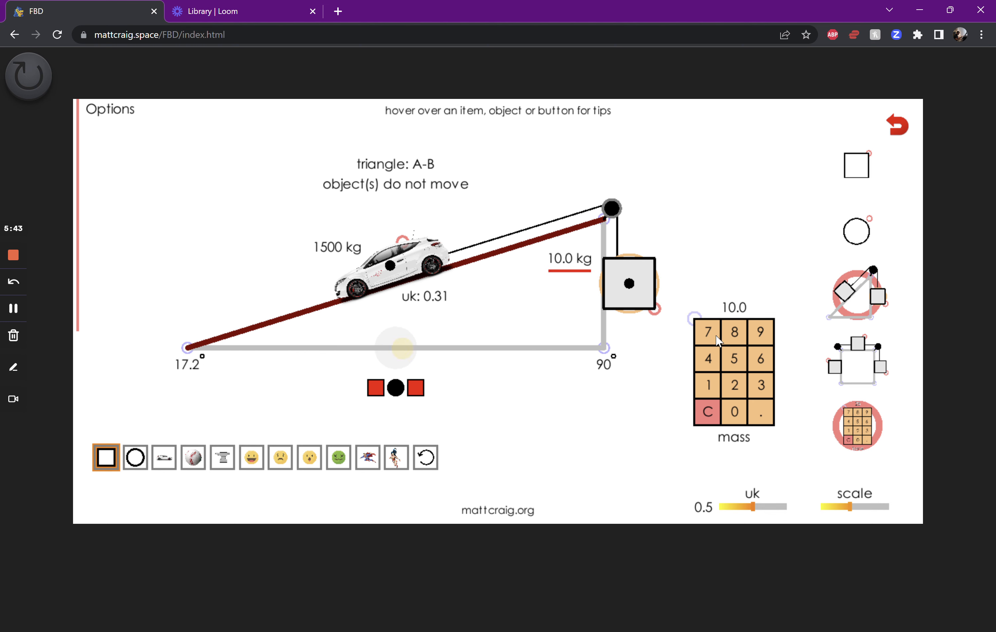
left_click_drag(695, 319, 849, 418)
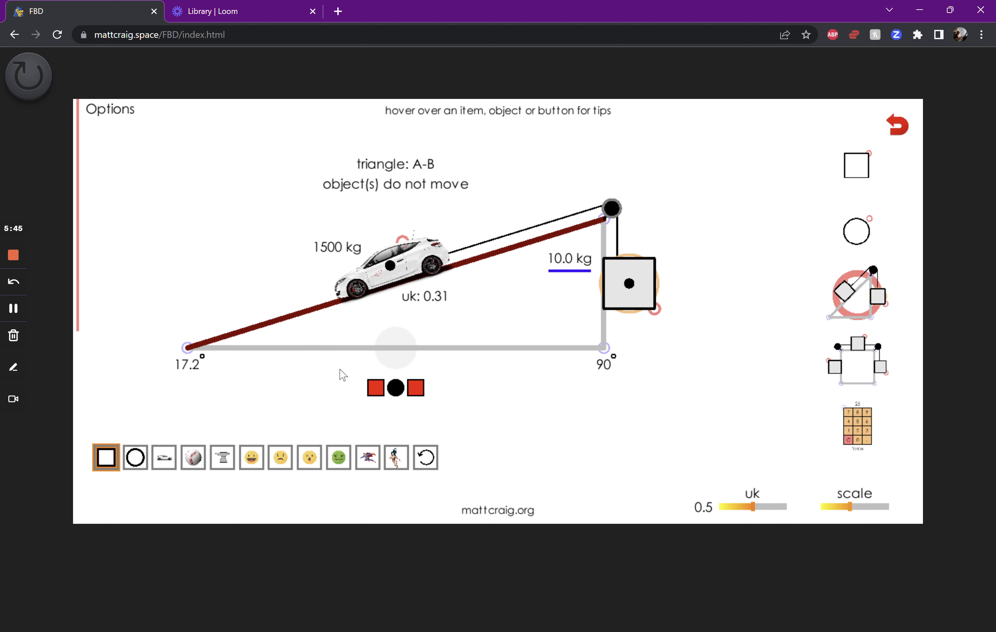
left_click_drag(395, 347, 468, 366)
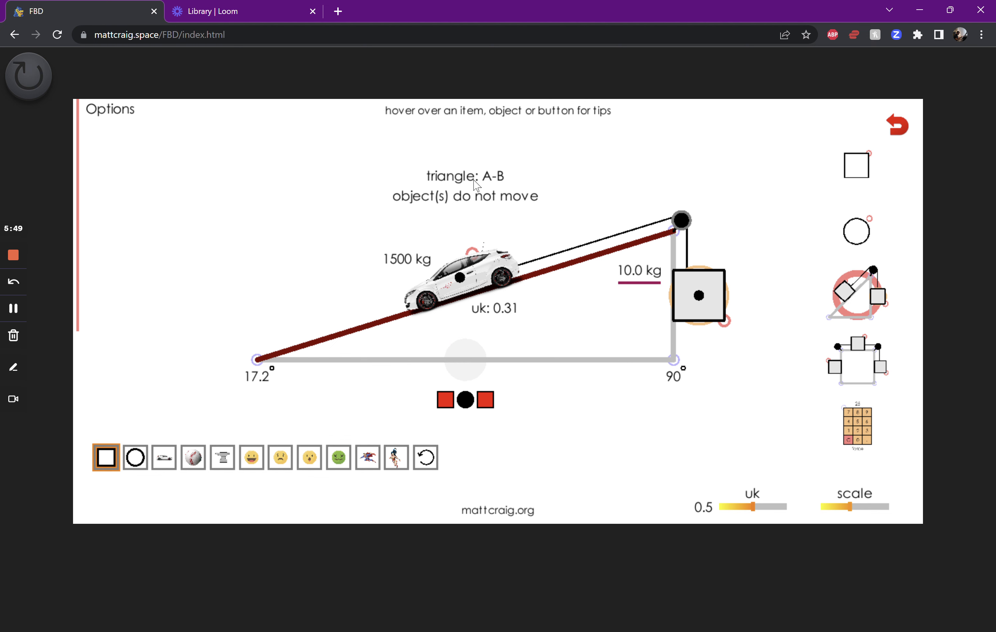
Set the ramp's uk to 0 and the car's mass to 20 kg with the keypad, discarding the keypad when done
left_click_drag(753, 507, 685, 507)
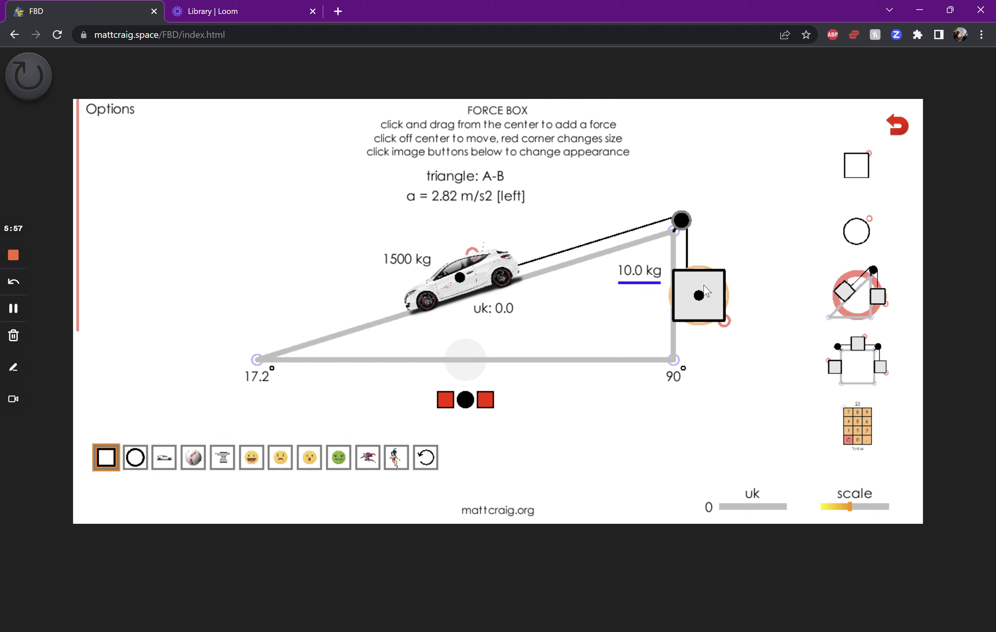
left_click(421, 295)
left_click_drag(837, 429, 703, 357)
left_click(721, 453)
left_click(748, 426)
left_click(748, 453)
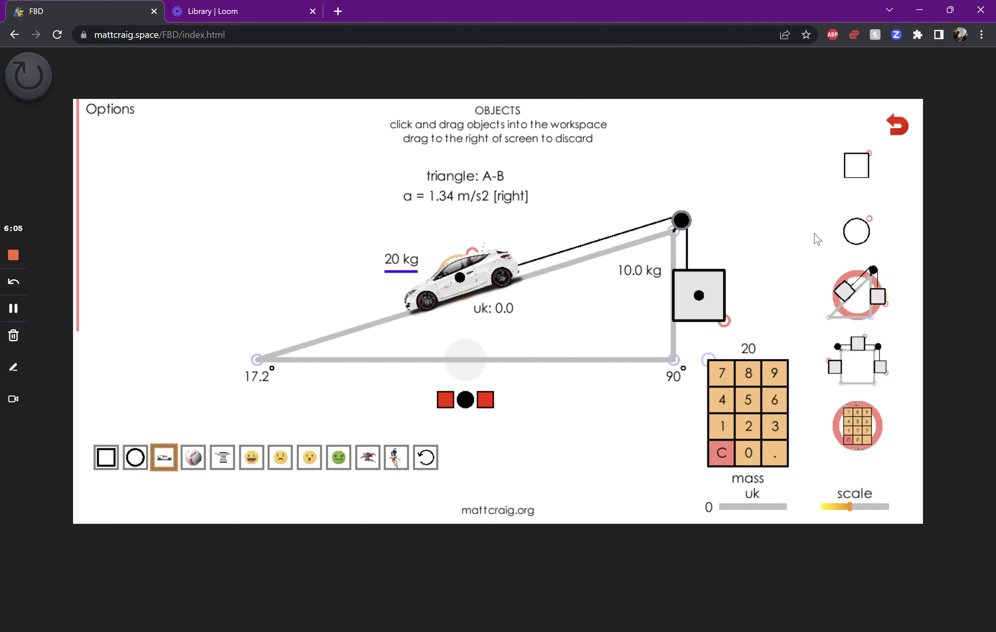
left_click_drag(710, 359, 841, 415)
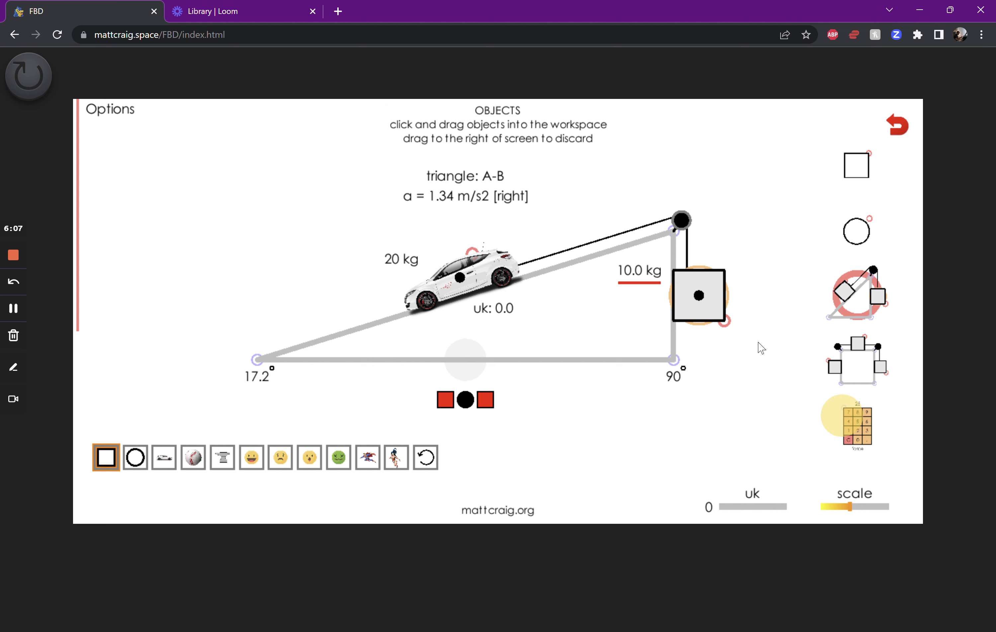
Give the hanging block the flipped superheroine image and slant the ramp's vertical side to a base angle of about 60.6°
left_click(396, 460)
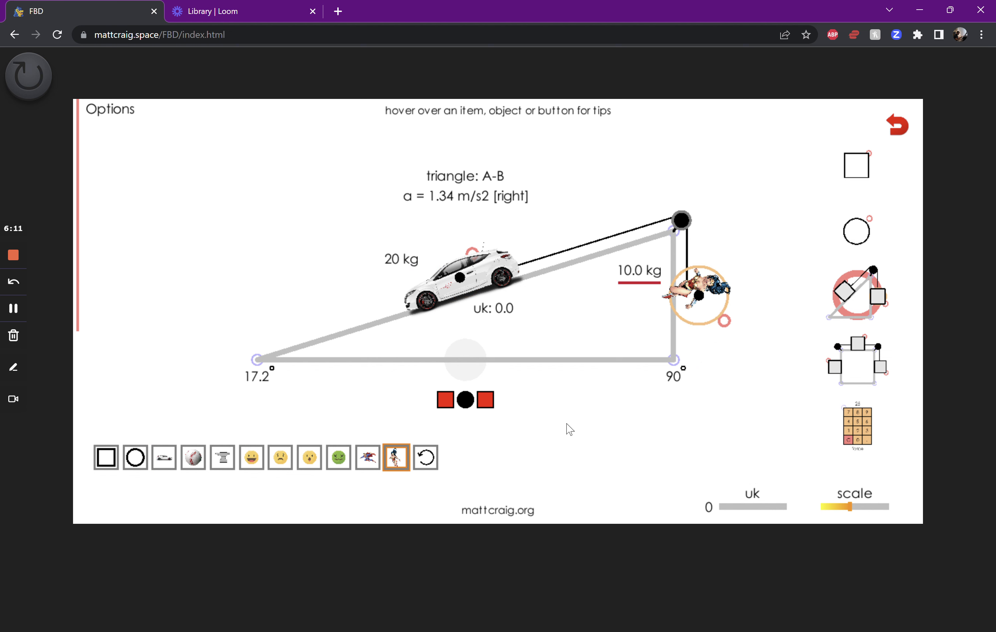
left_click(435, 458)
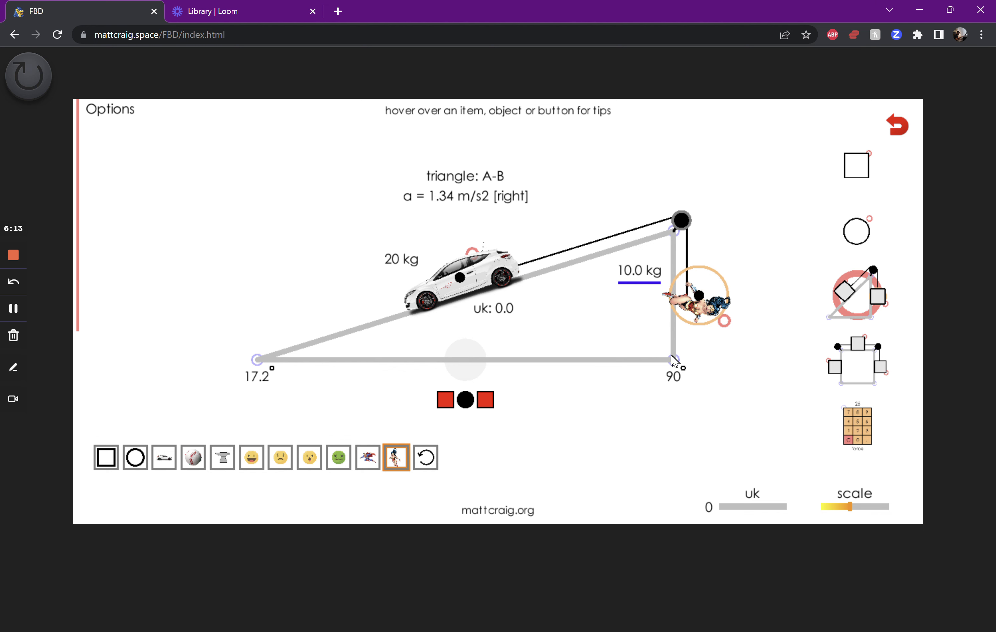
left_click_drag(674, 360, 748, 358)
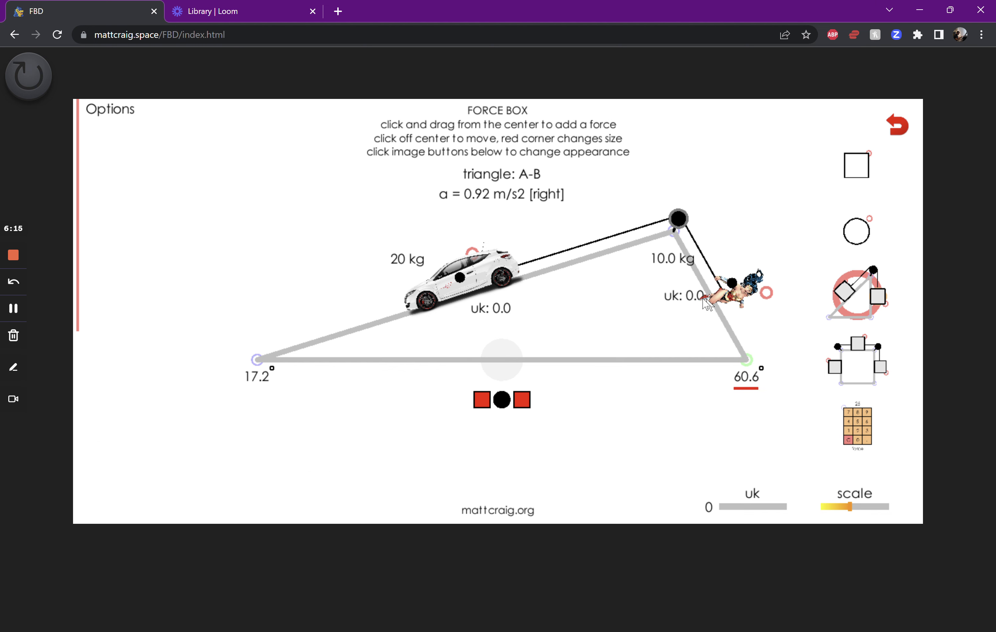
Move the superheroine's uk label clear of the figure and set it to 0.14 with the keypad, discarding the keypad when done
left_click_drag(682, 295, 663, 294)
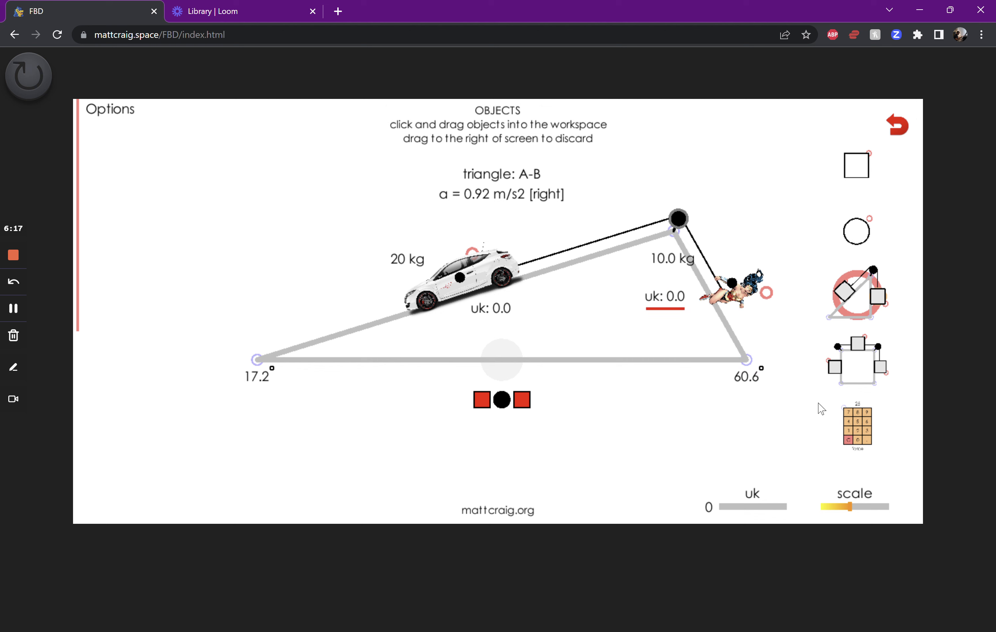
left_click_drag(857, 423, 578, 391)
left_click(590, 482)
left_click(624, 487)
left_click(645, 485)
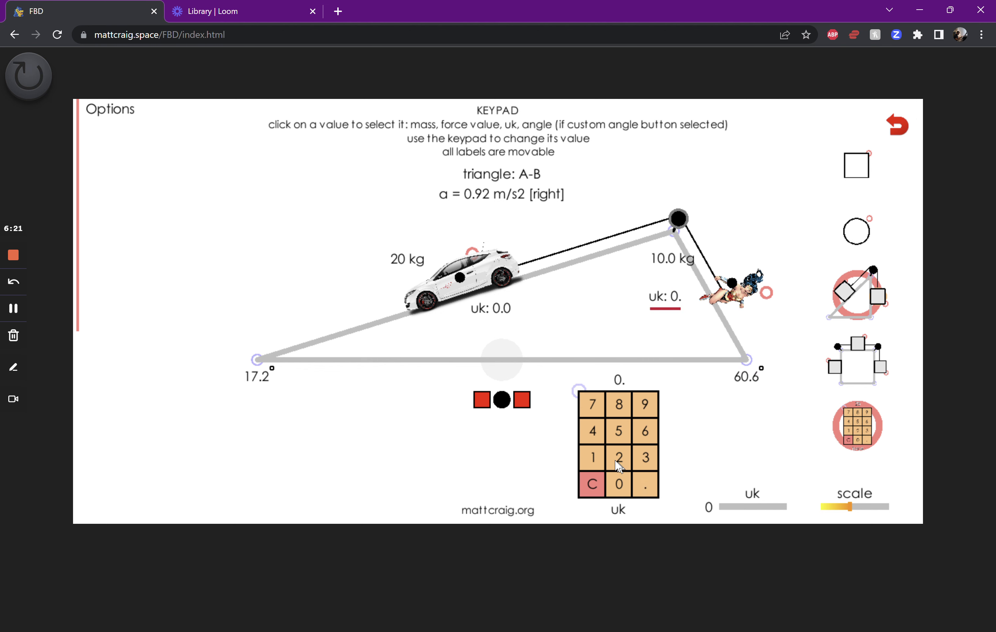
left_click(599, 460)
left_click(592, 431)
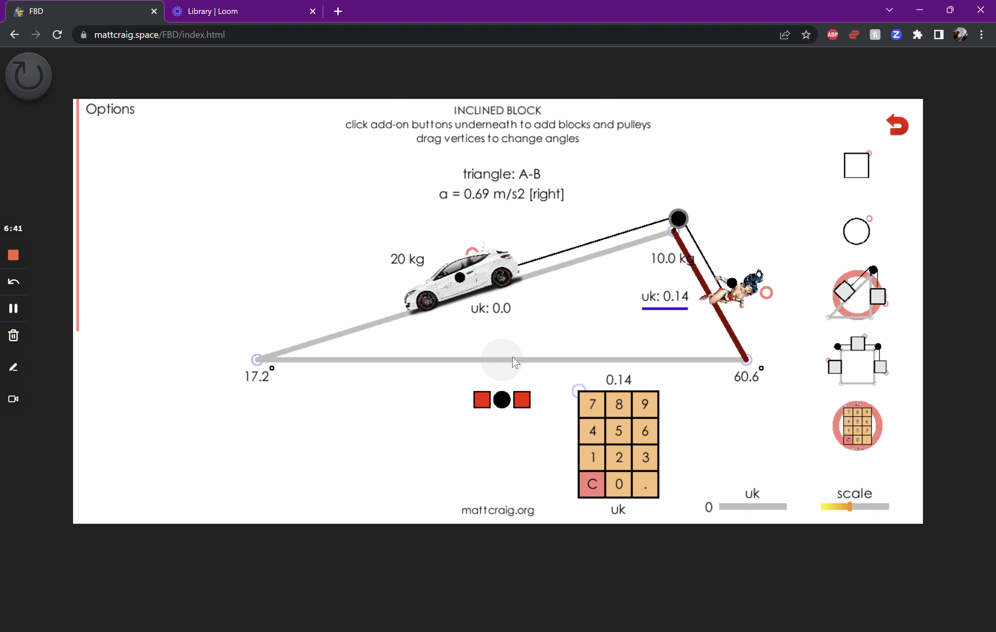
left_click_drag(615, 381, 848, 414)
Toggle the mass labels off and back on, and hide the mu labels
mouse_move(118, 155)
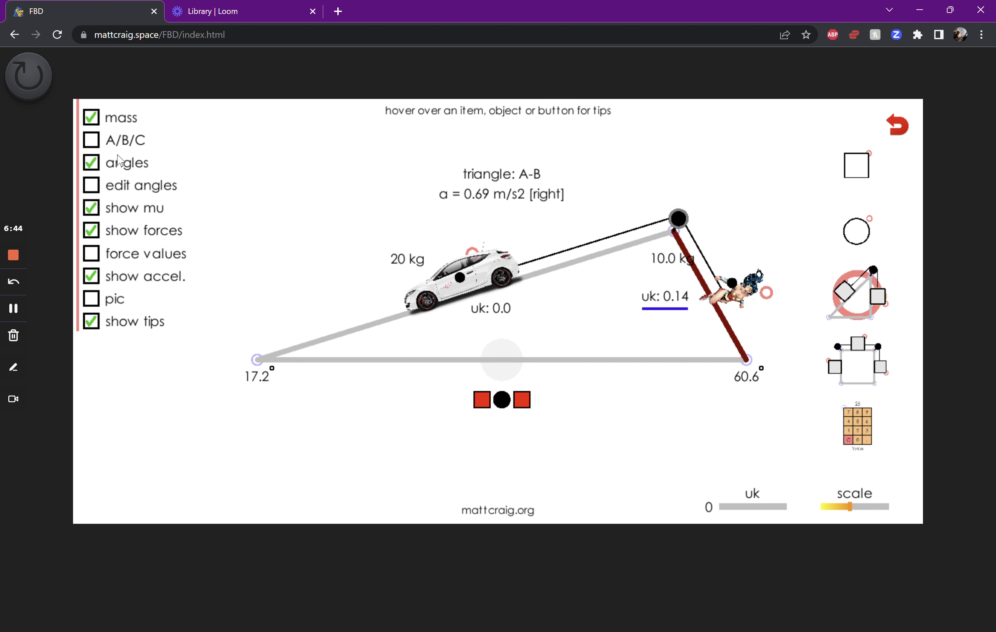
left_click(91, 122)
left_click(91, 122)
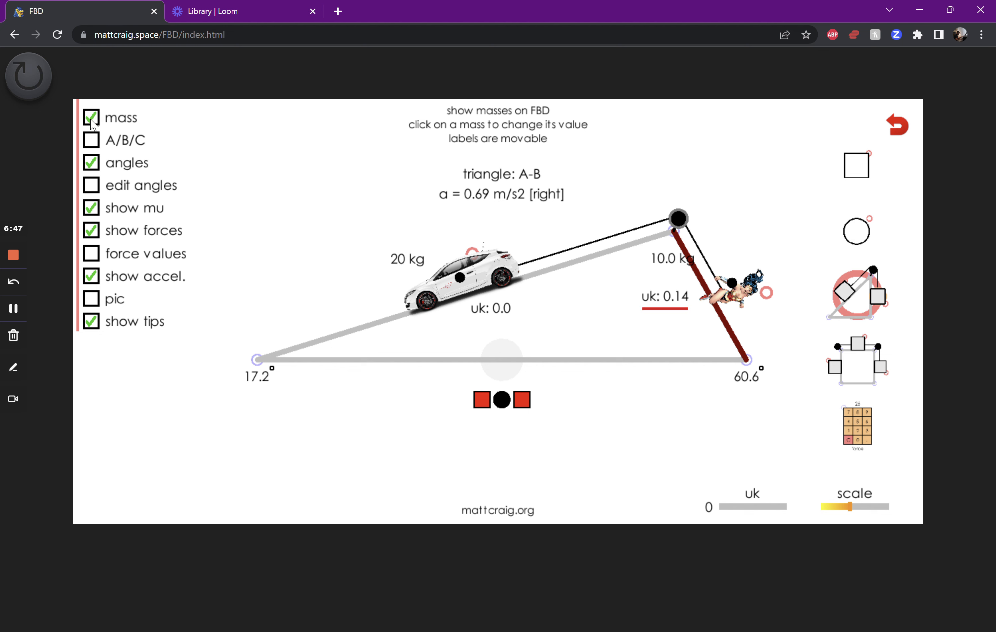
left_click(92, 210)
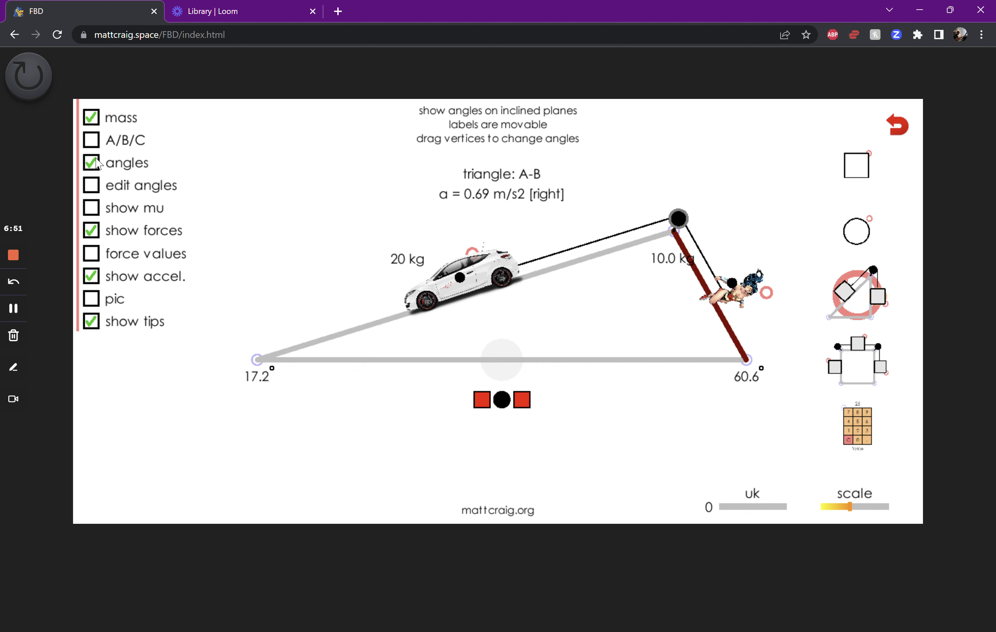
Toggle the forces off and on, draw a short force vector upward from the car's center, and hide the forces
left_click(92, 230)
left_click(91, 231)
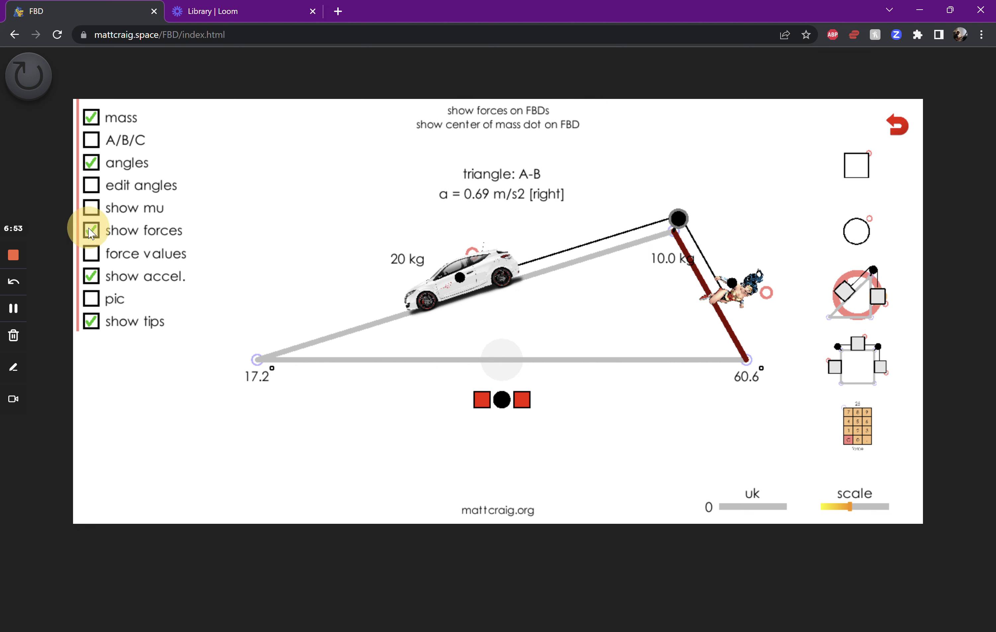
left_click_drag(460, 277, 444, 247)
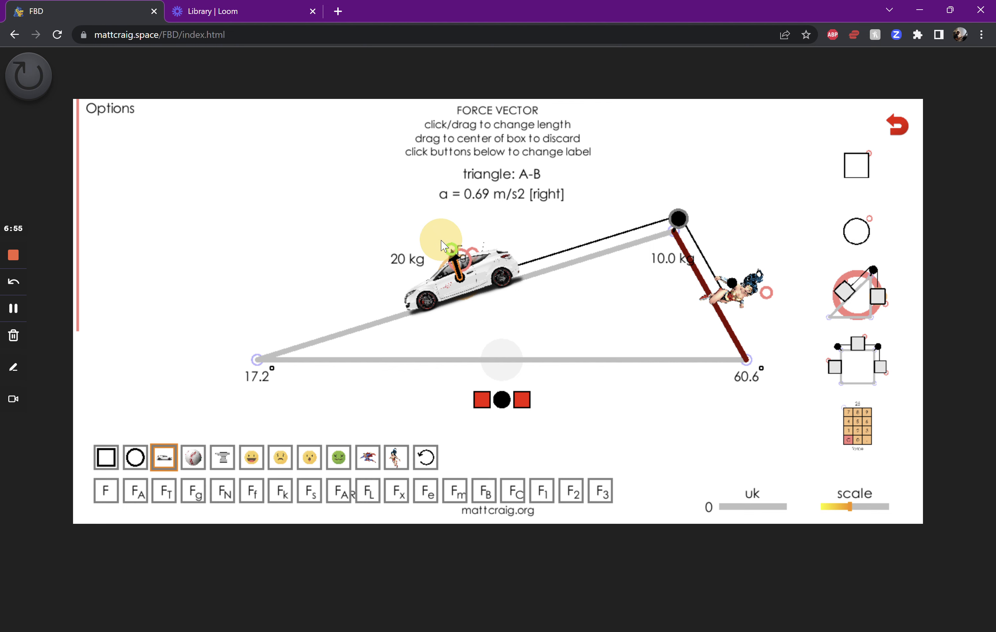
mouse_move(109, 208)
left_click(93, 230)
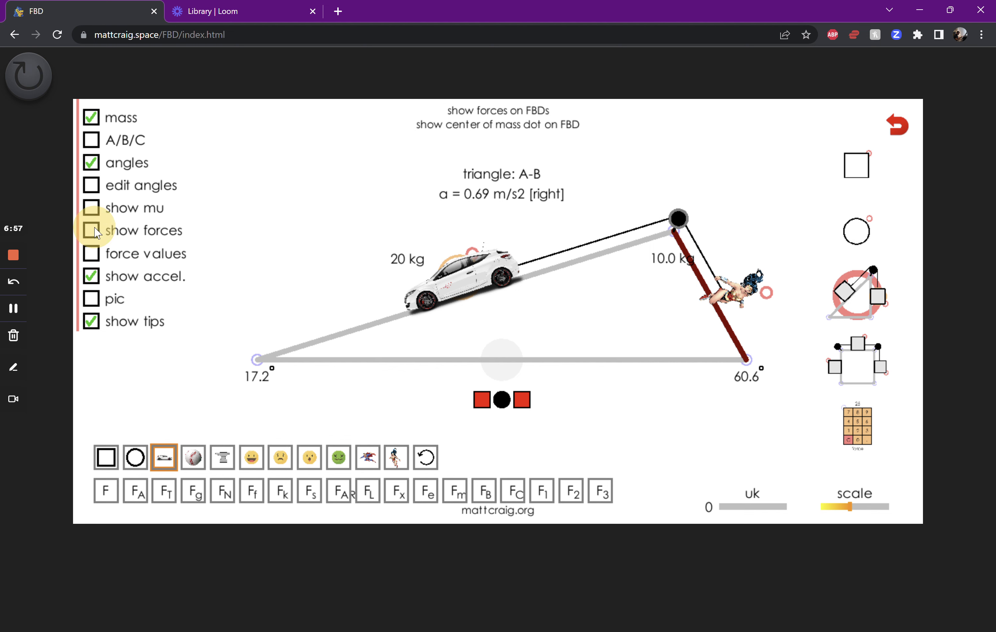
Hide the acceleration and tips, turn on pic mode, and move the 10.0 kg label below the rope, beside the steep slope
left_click(95, 278)
left_click(94, 326)
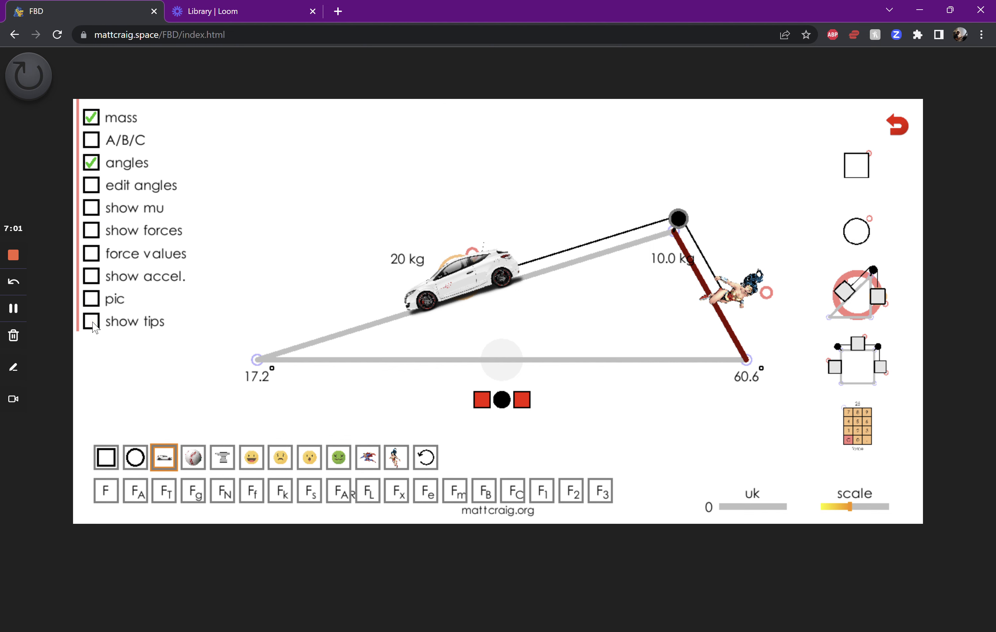
left_click(95, 300)
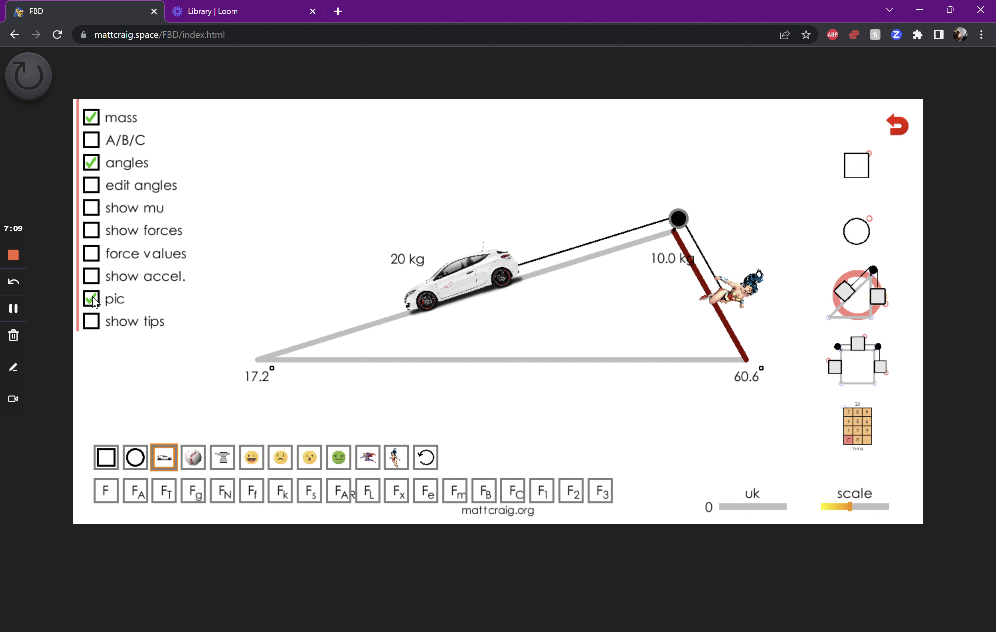
left_click_drag(675, 267, 687, 322)
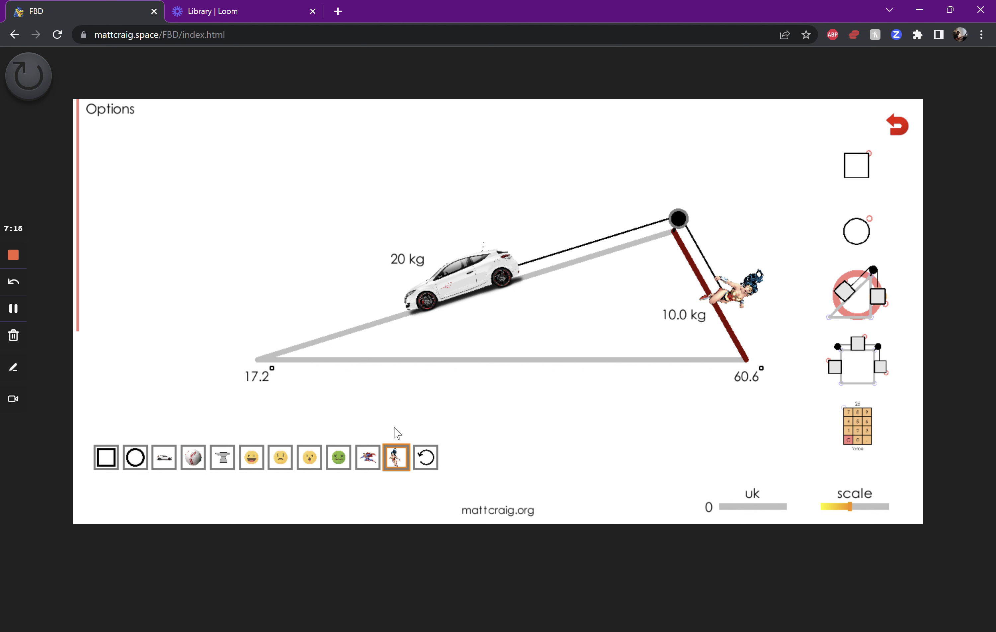
Clear the workspace, add the four-sided block and pulley setup, and turn off pic mode
left_click(903, 125)
left_click(858, 374)
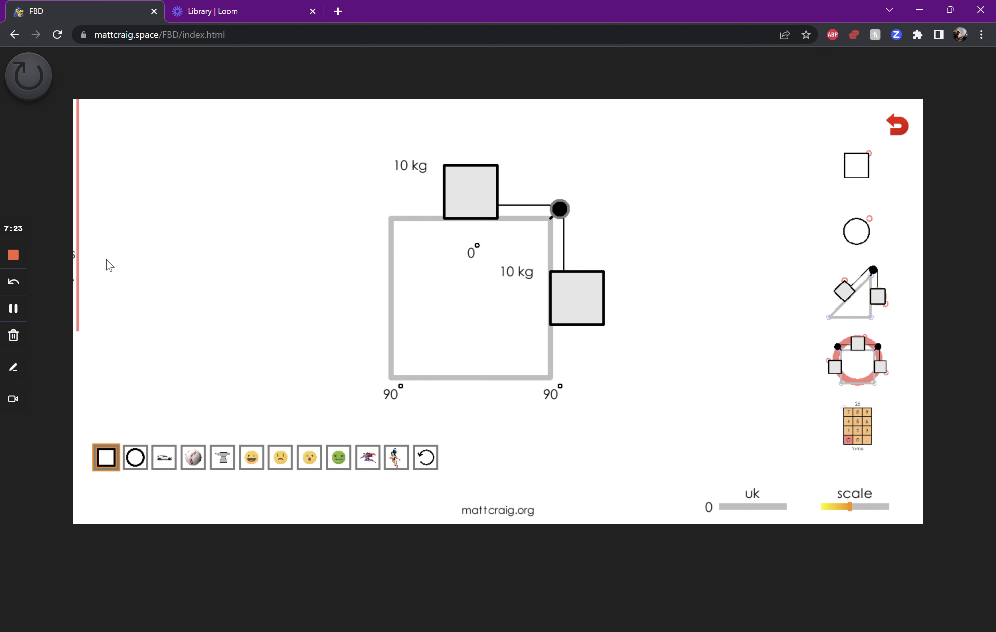
mouse_move(105, 295)
left_click(92, 301)
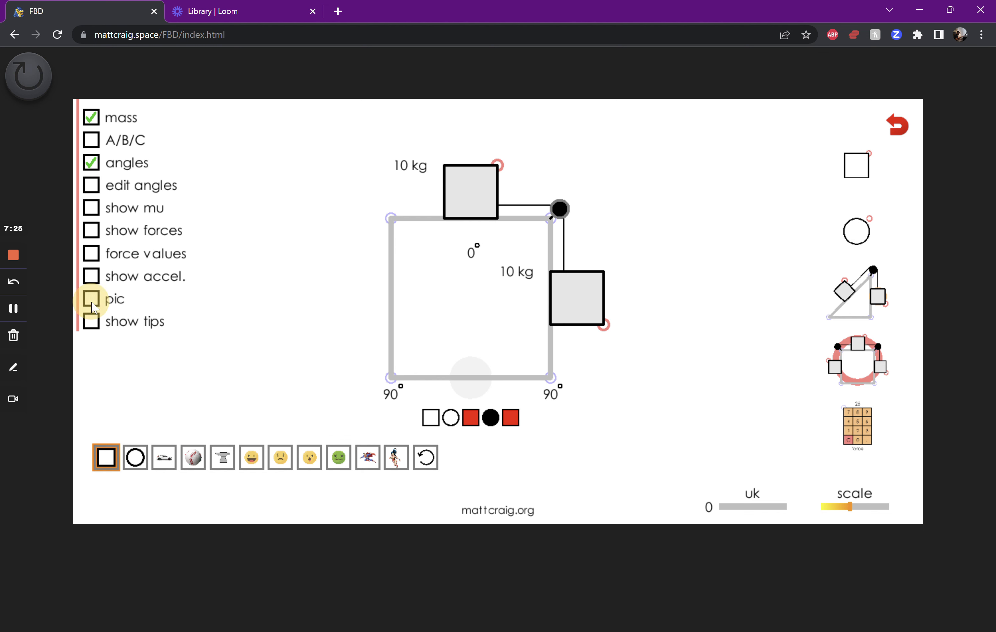
Add a pulley and a hanging block to the quadrilateral's left side
left_click(453, 418)
left_click(430, 415)
left_click(430, 417)
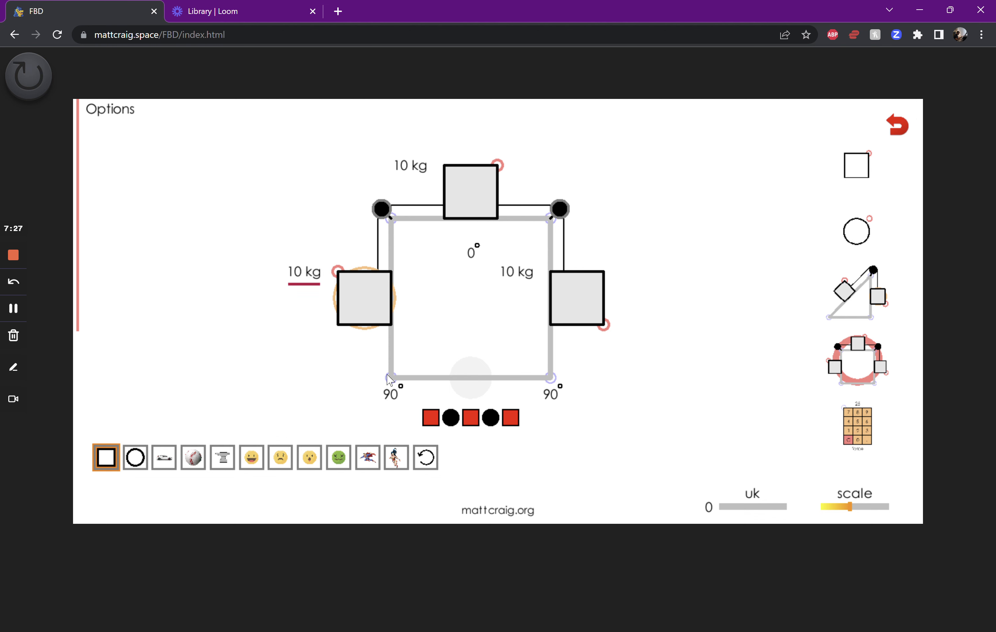
Slant the quadrilateral's left side to about 73.3° and its right side to about 64.4°, and show the acceleration
left_click_drag(390, 377, 343, 377)
left_click(619, 371)
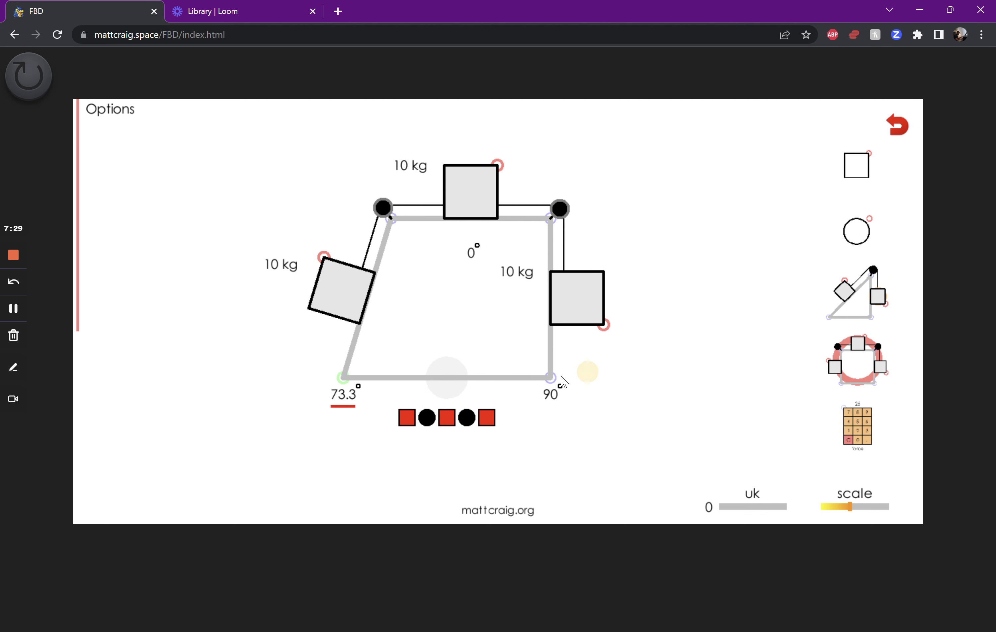
left_click_drag(550, 378, 627, 378)
left_click(338, 294)
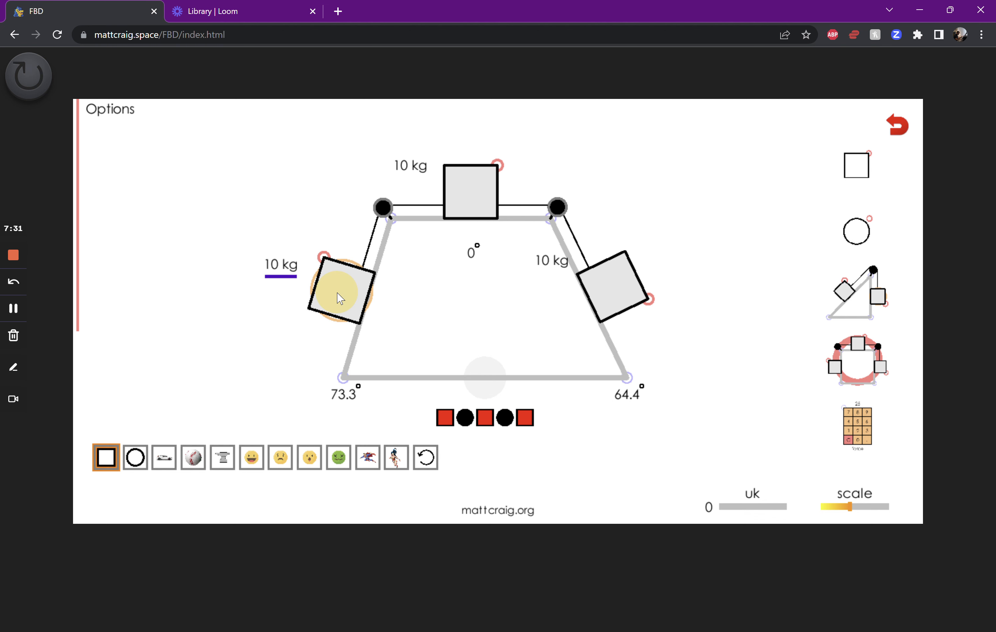
left_click(459, 194)
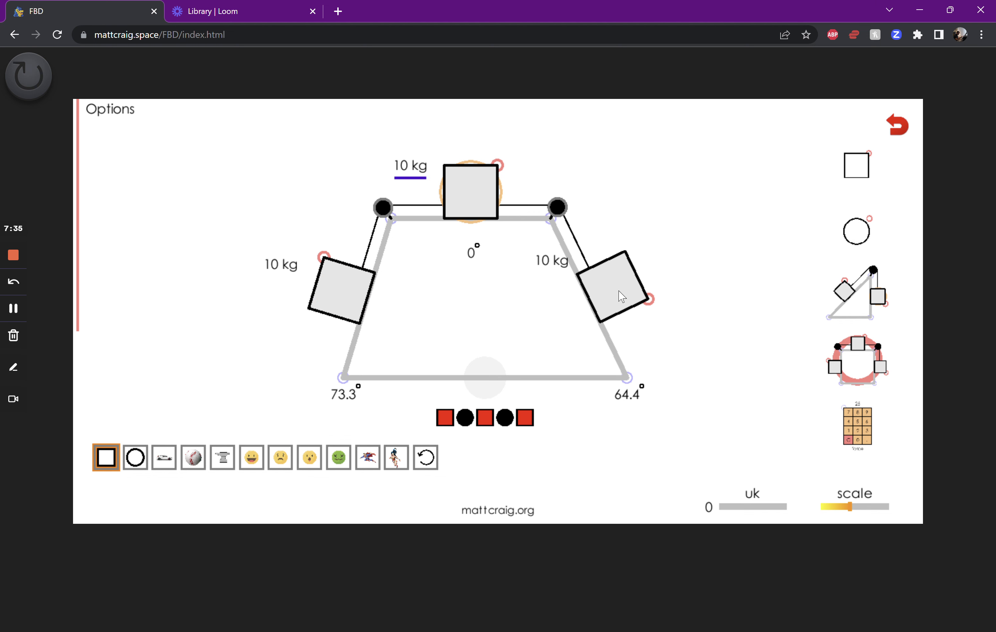
mouse_move(111, 251)
left_click(92, 277)
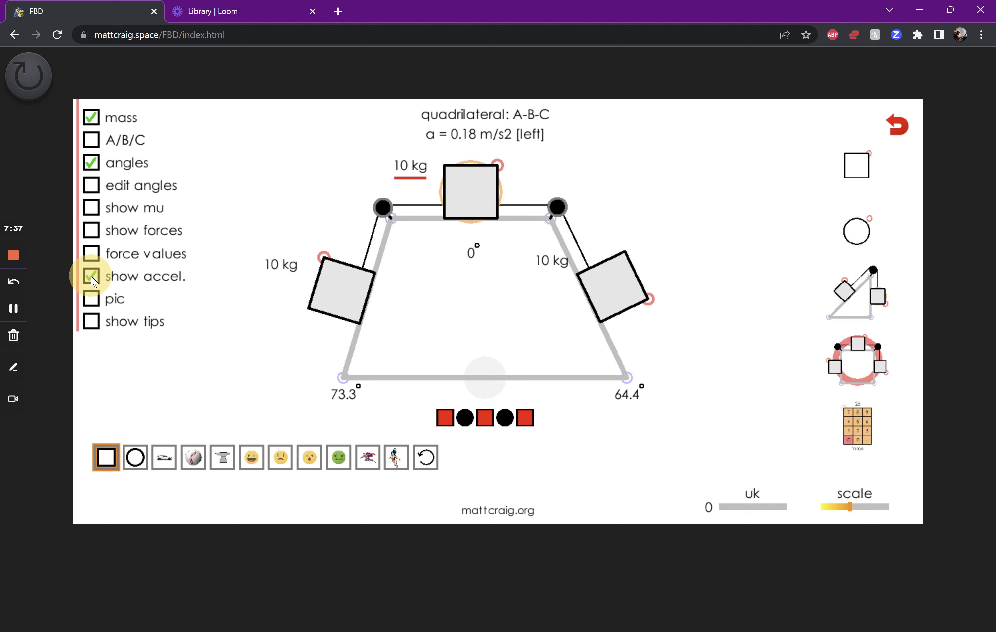